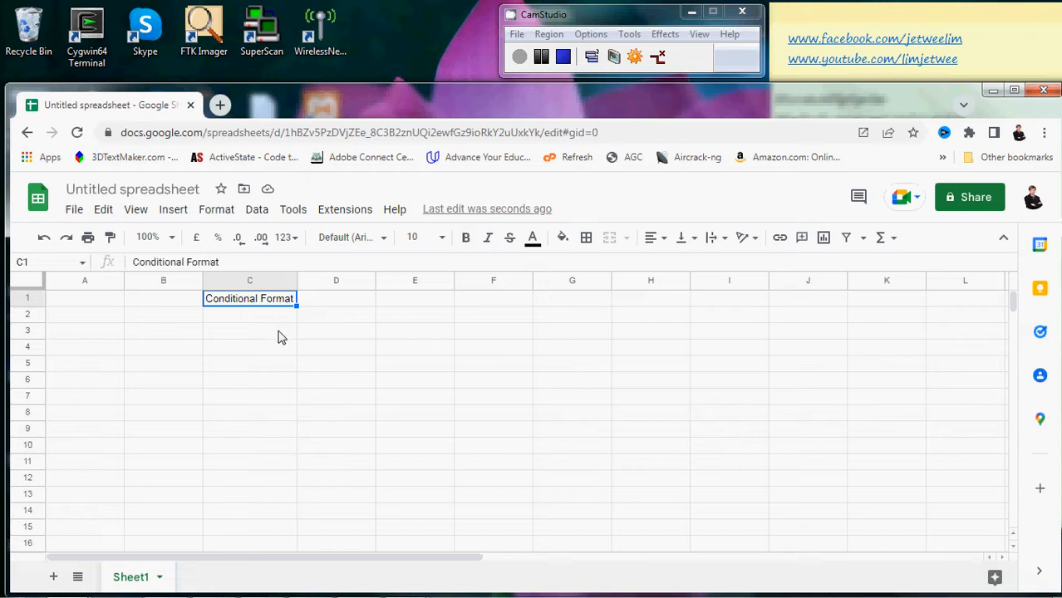
Create a conditional format rule for cell C3 that applies when the cell is empty.
{"action": "left_click", "coordinate": [281, 335]}
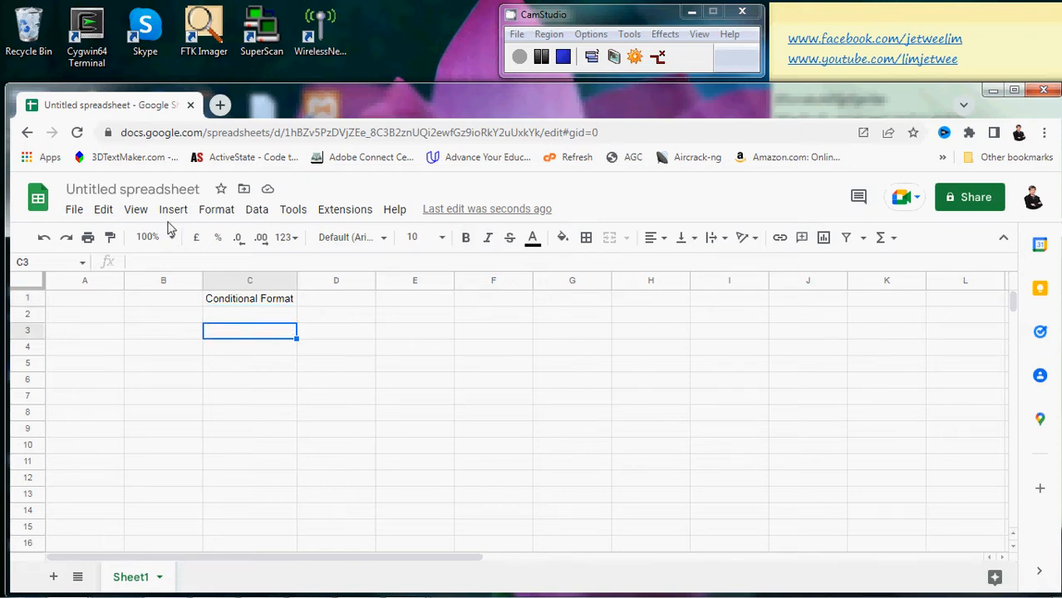
{"action": "left_click", "coordinate": [218, 213]}
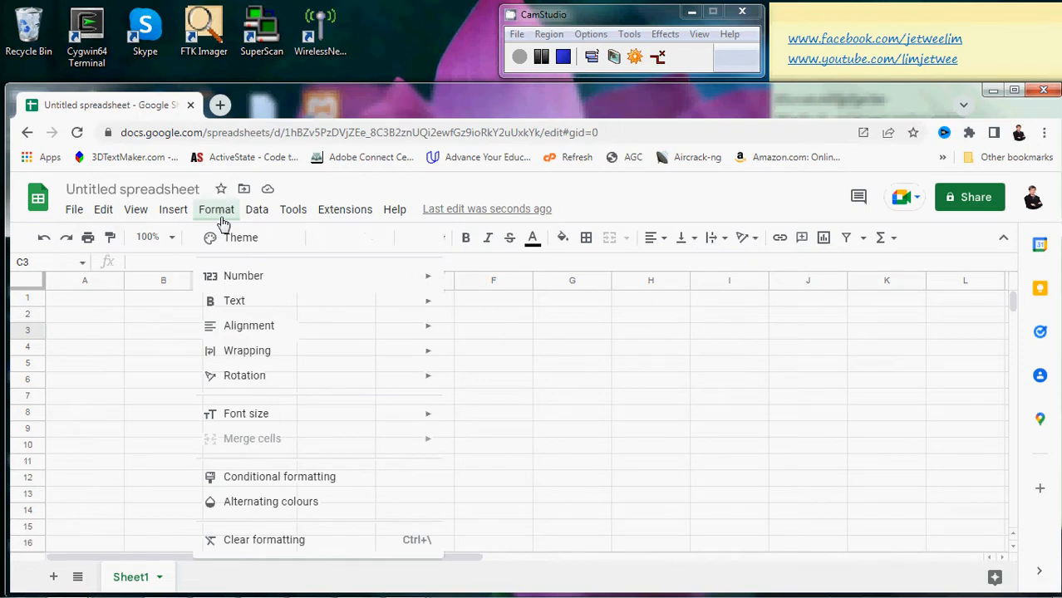
{"action": "left_click", "coordinate": [340, 480]}
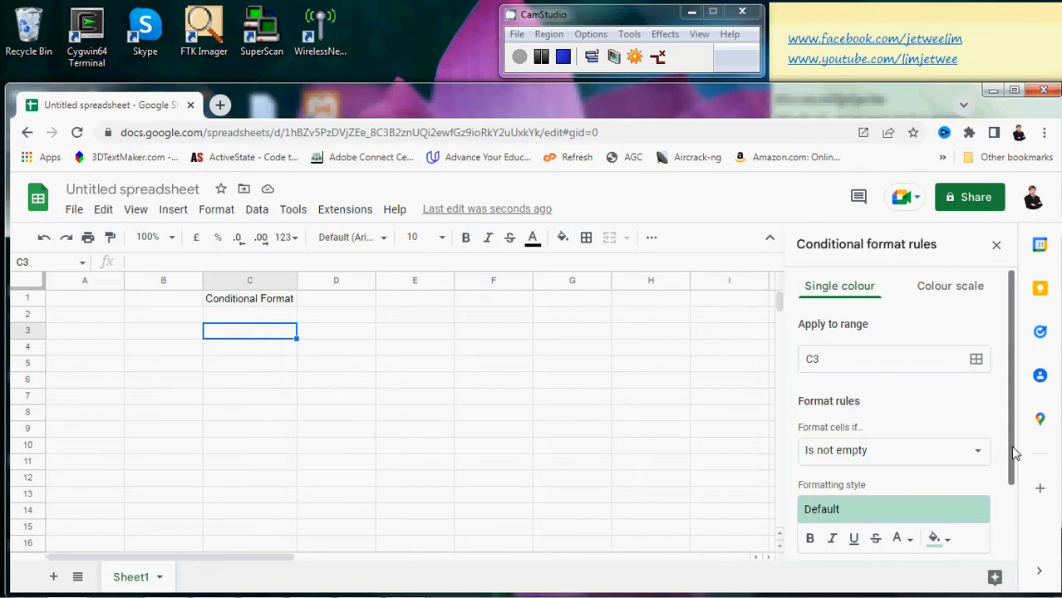
{"action": "left_click_drag", "start_coordinate": [1013, 453], "coordinate": [1015, 505]}
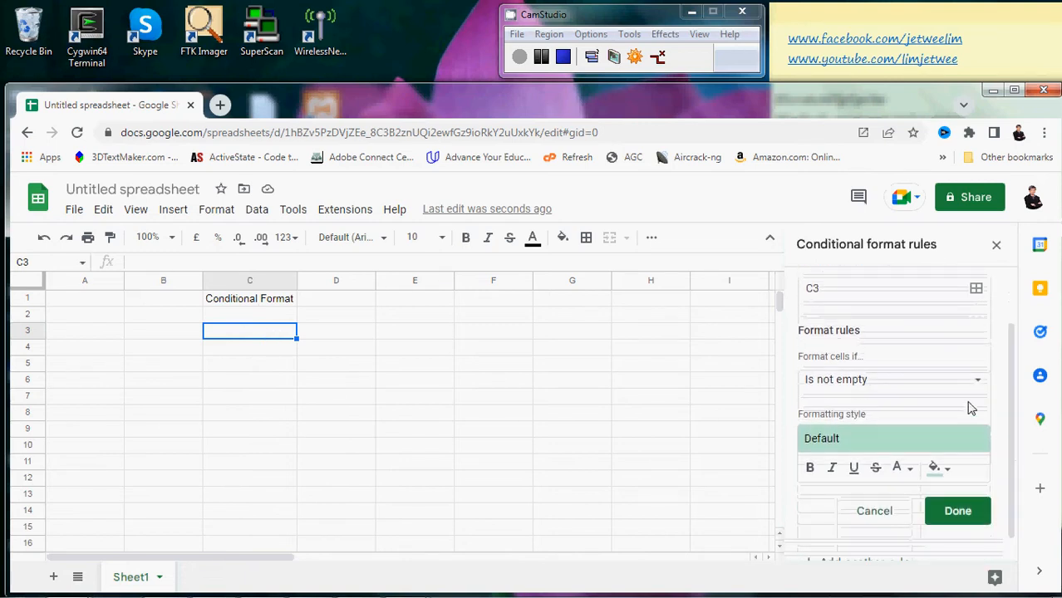
{"action": "left_click", "coordinate": [976, 384]}
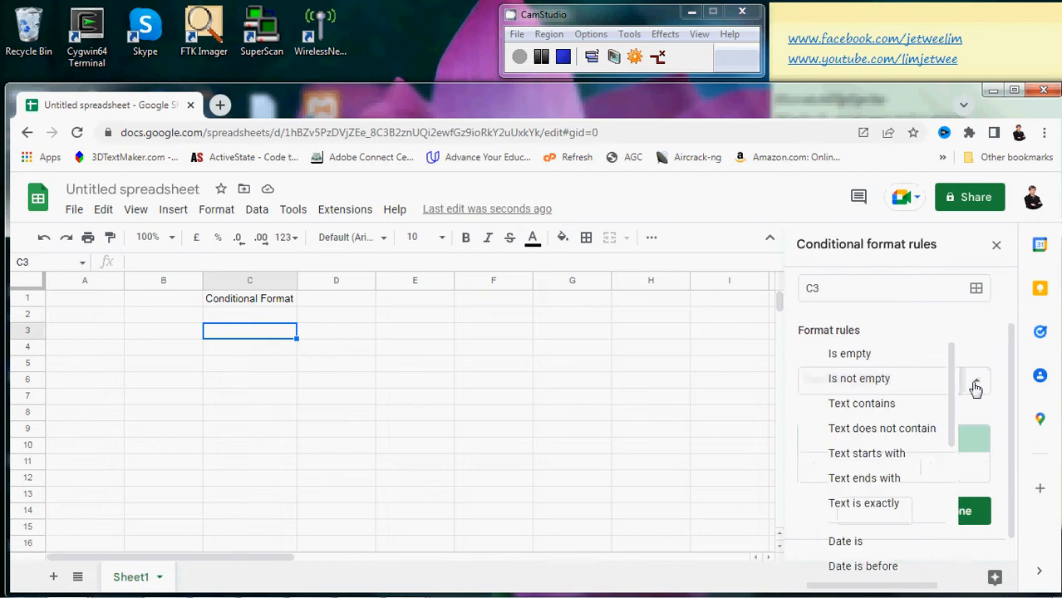
{"action": "left_click", "coordinate": [901, 355]}
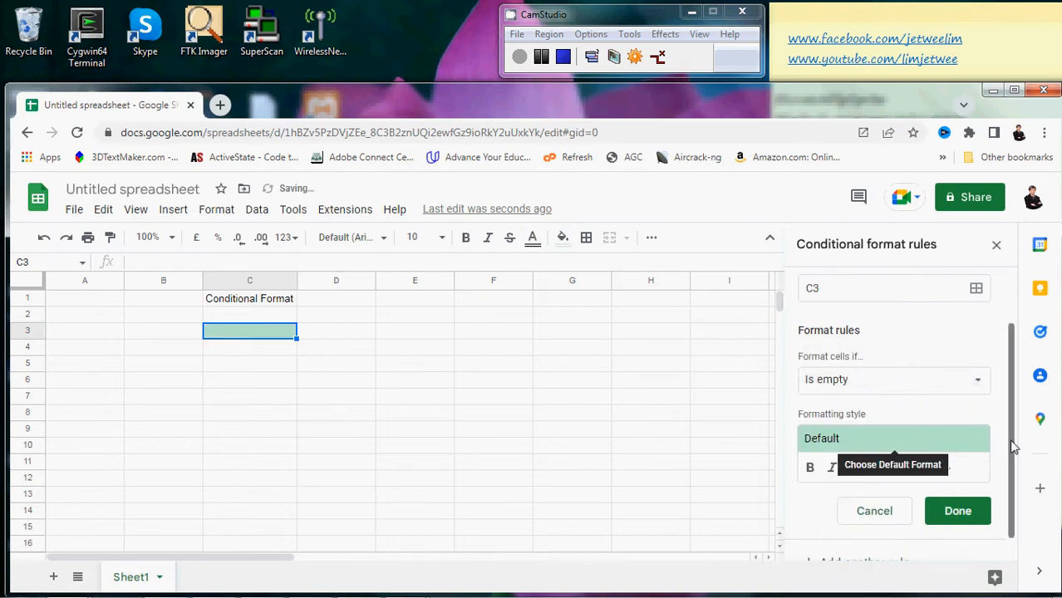
Set the fill colour of the C3 rule's formatting style to orange.
{"action": "scroll", "coordinate": [1012, 474], "scroll_direction": "down", "scroll_amount": 1}
{"action": "scroll", "coordinate": [1012, 490], "scroll_direction": "up", "scroll_amount": 2}
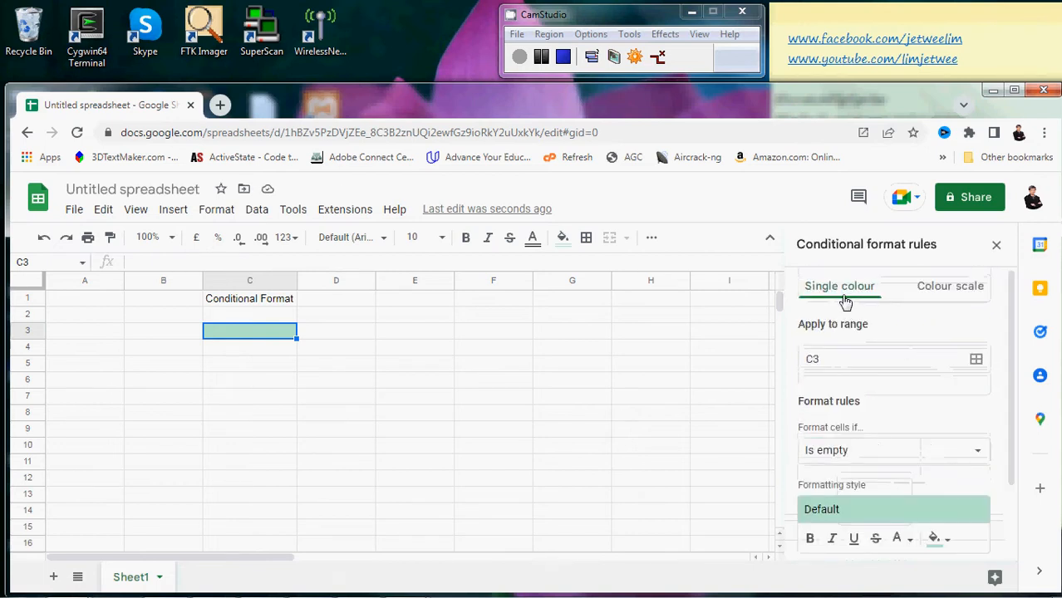
{"action": "scroll", "coordinate": [1019, 378], "scroll_direction": "down", "scroll_amount": 3}
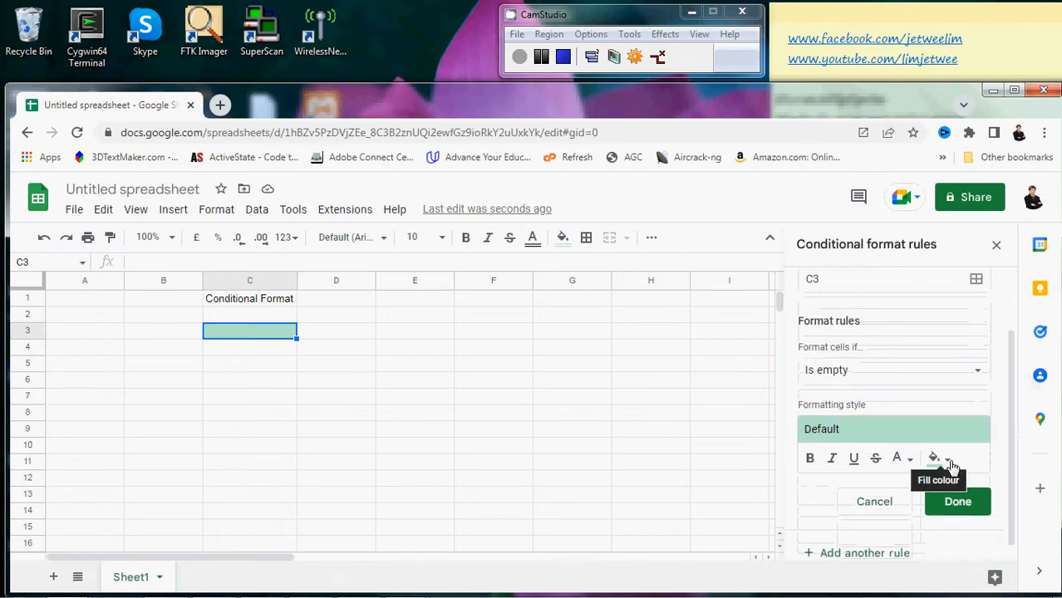
{"action": "left_click", "coordinate": [950, 464]}
{"action": "left_click", "coordinate": [884, 506]}
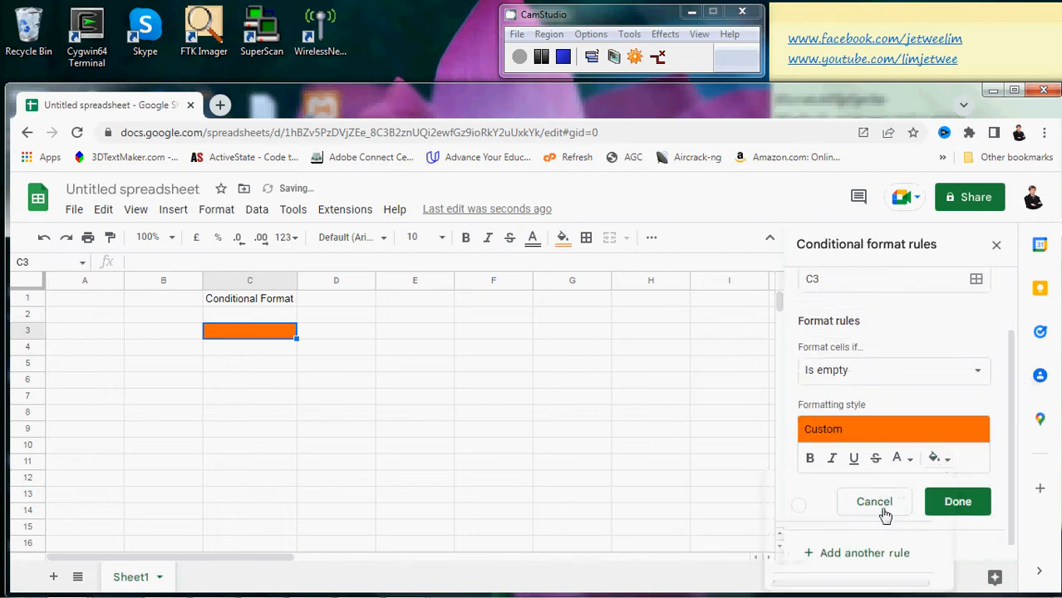
Test the rule by entering 2 in cell C3 and clearing the cell again.
{"action": "left_click", "coordinate": [359, 340]}
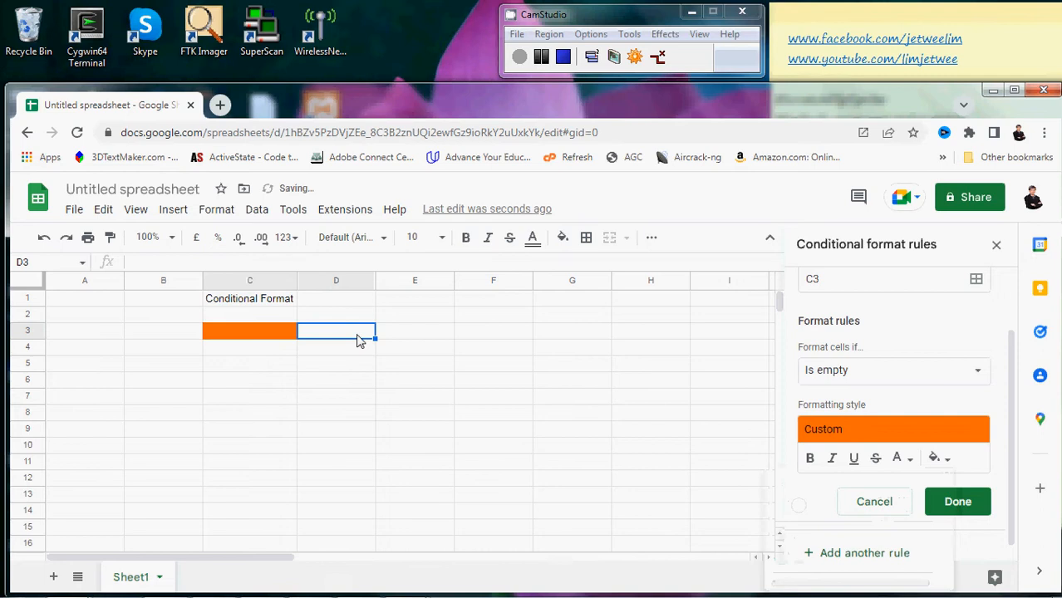
{"action": "left_click", "coordinate": [283, 336]}
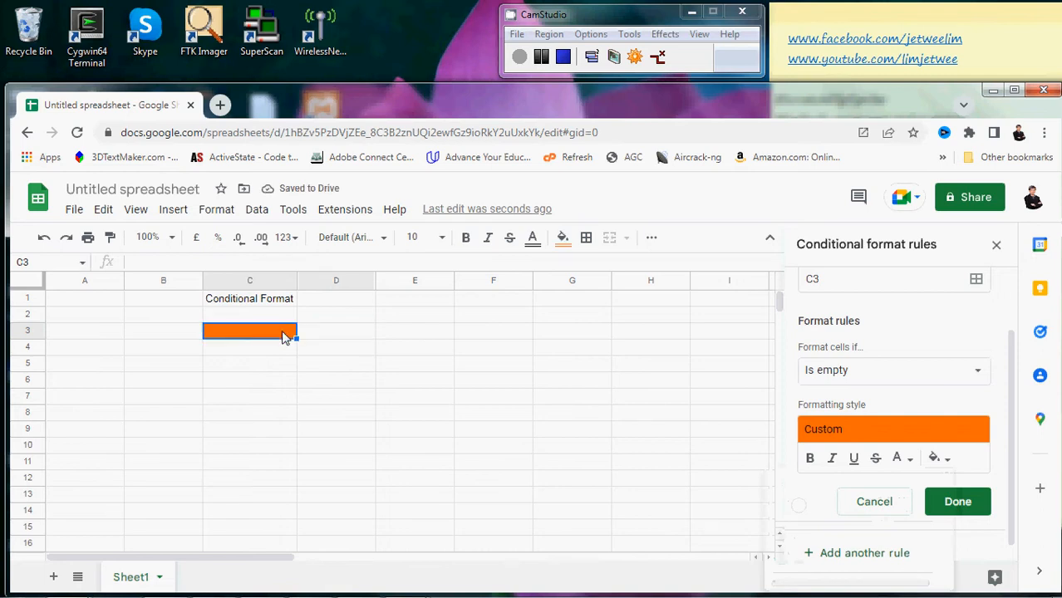
{"action": "type", "text": "2"}
{"action": "key", "text": "Tab"}
{"action": "left_click", "coordinate": [283, 337]}
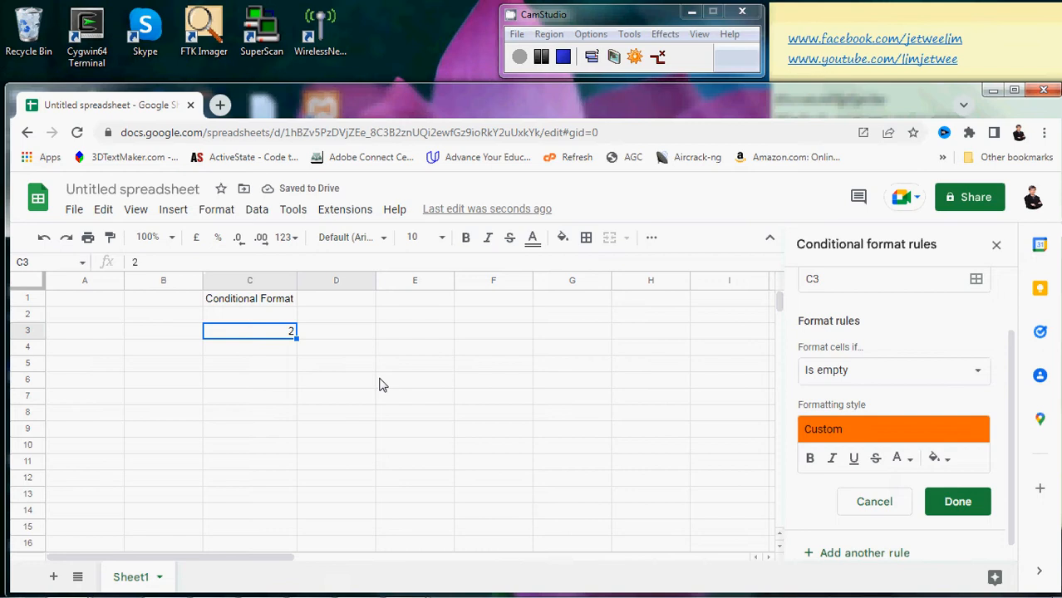
{"action": "key", "text": "Delete"}
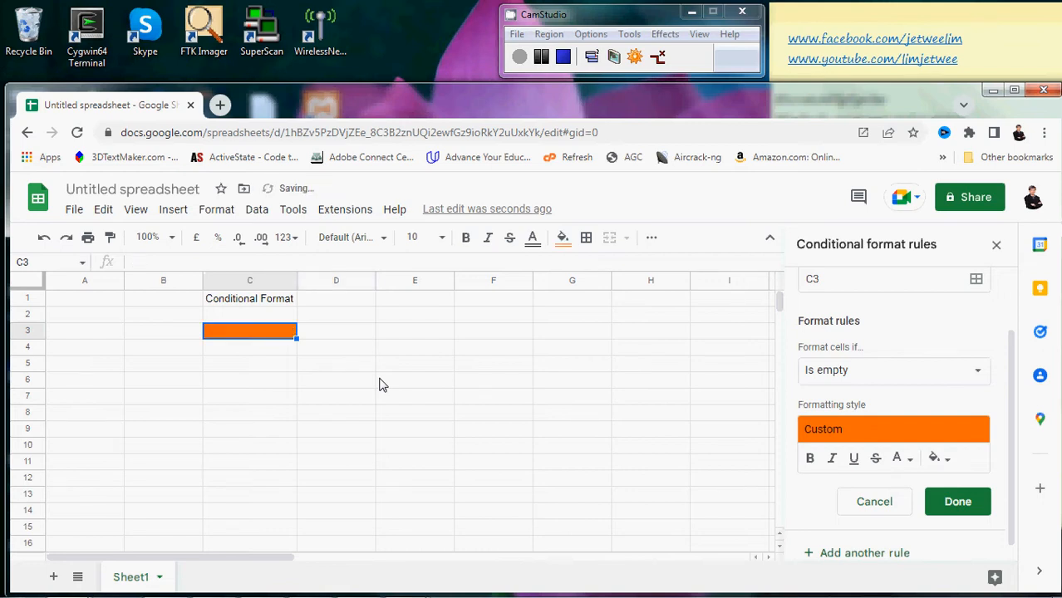
{"action": "key", "text": "Tab"}
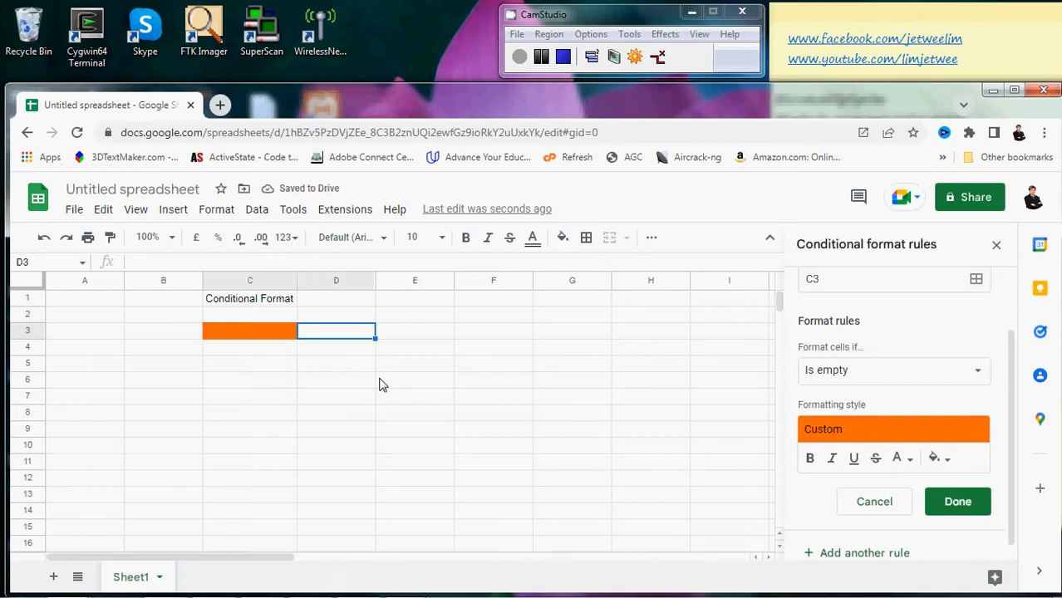
{"action": "key", "text": "Tab"}
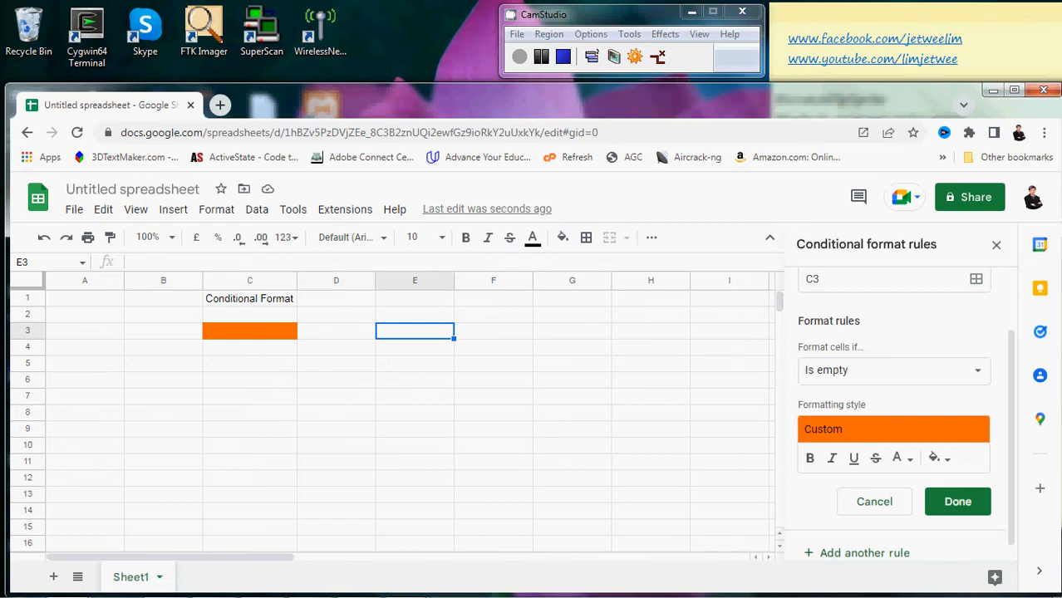
Change the C3 rule's condition to Less than with the value 40.
{"action": "scroll", "coordinate": [1015, 378], "scroll_direction": "up", "scroll_amount": 2}
{"action": "scroll", "coordinate": [981, 420], "scroll_direction": "down", "scroll_amount": 1}
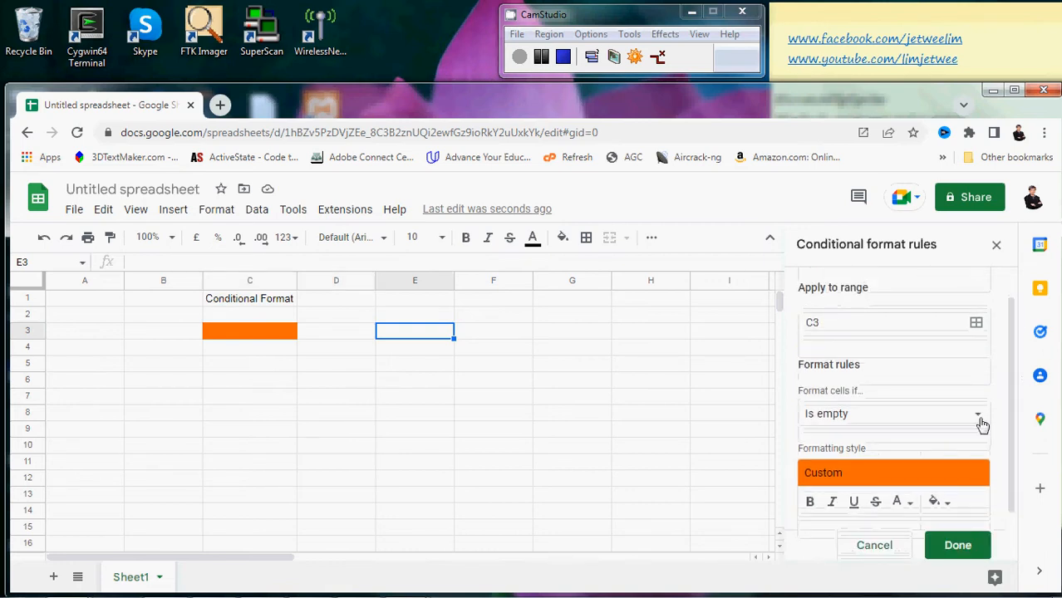
{"action": "left_click", "coordinate": [976, 421]}
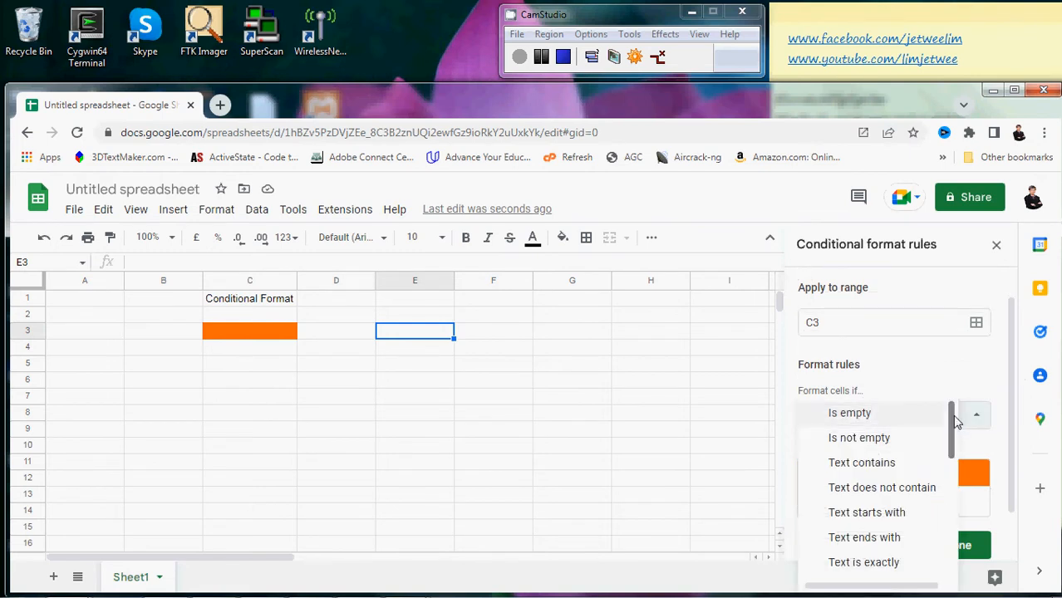
{"action": "left_click_drag", "start_coordinate": [955, 422], "coordinate": [955, 508]}
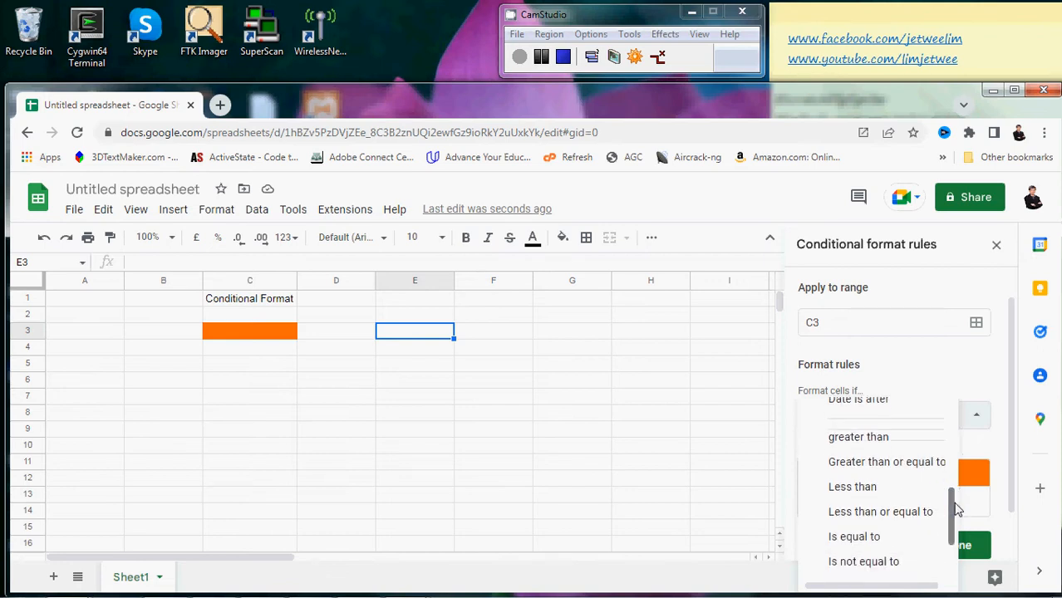
{"action": "left_click", "coordinate": [892, 496]}
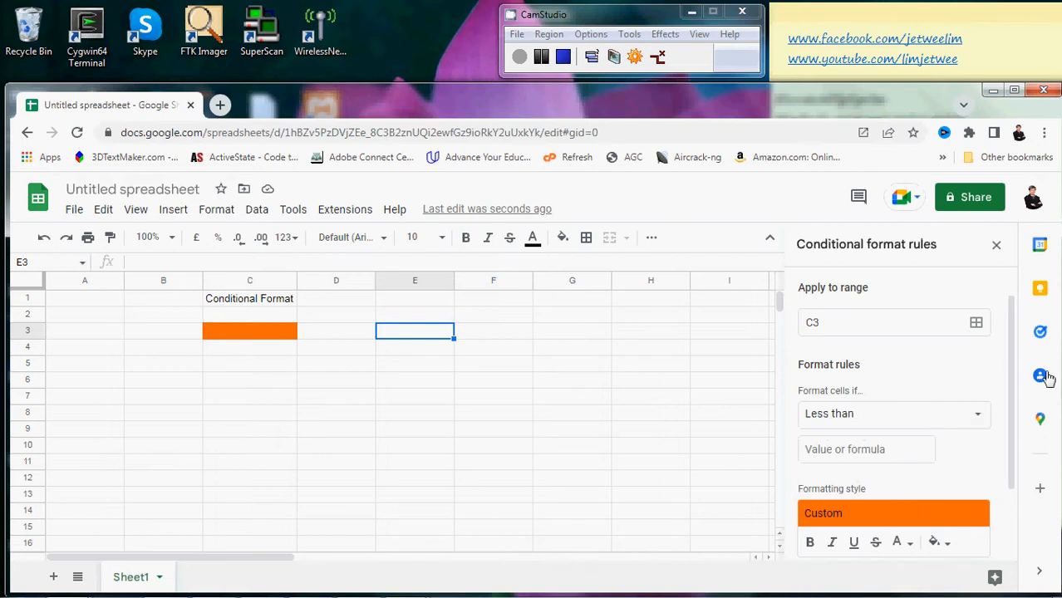
{"action": "left_click", "coordinate": [888, 448]}
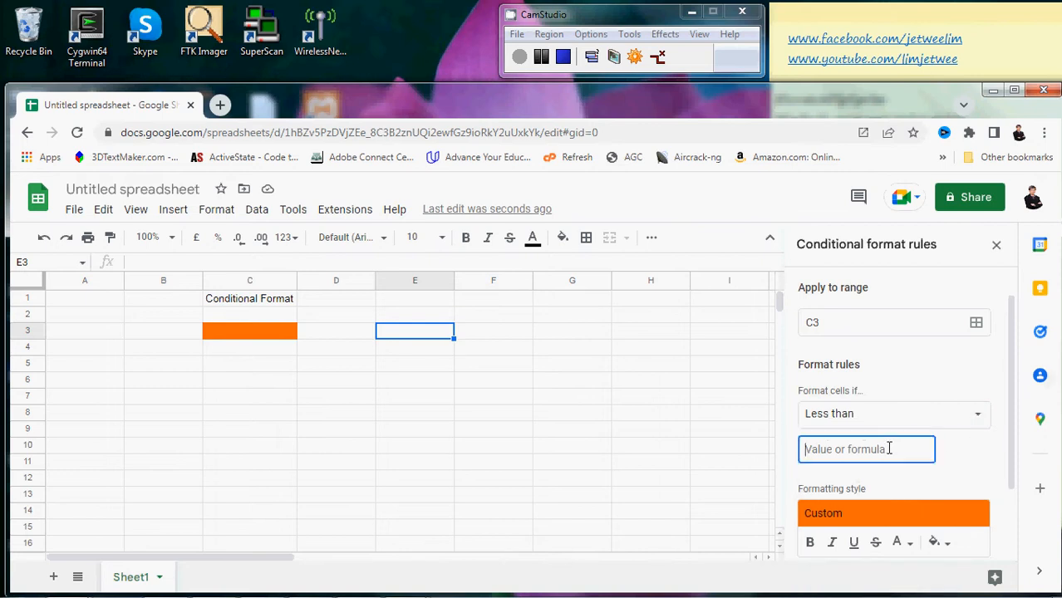
{"action": "type", "text": "40"}
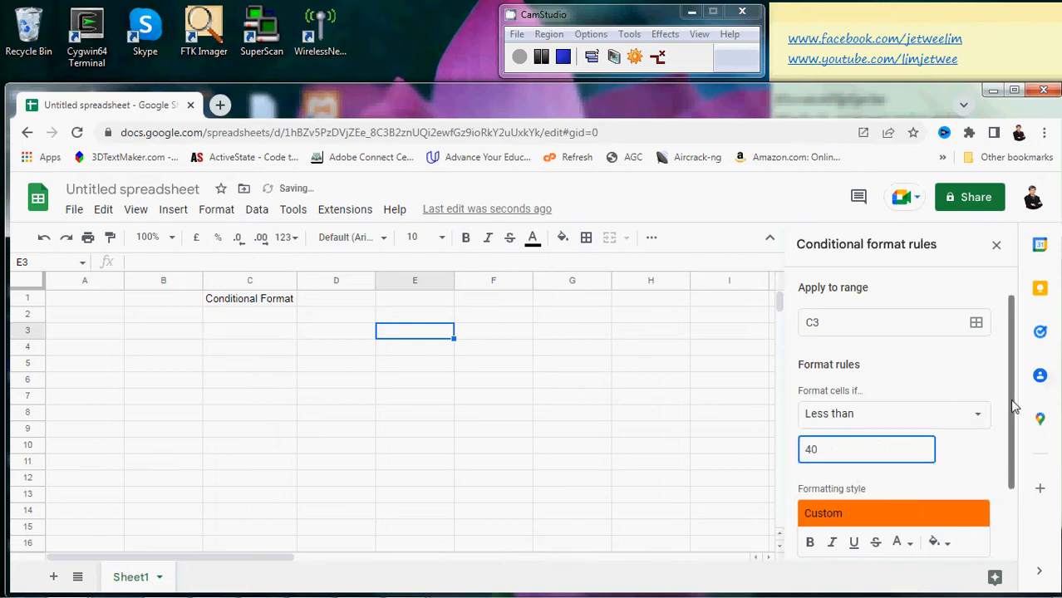
Set the fill colour of the less-than-40 rule's formatting style to red.
{"action": "left_click_drag", "start_coordinate": [1012, 400], "coordinate": [1013, 446]}
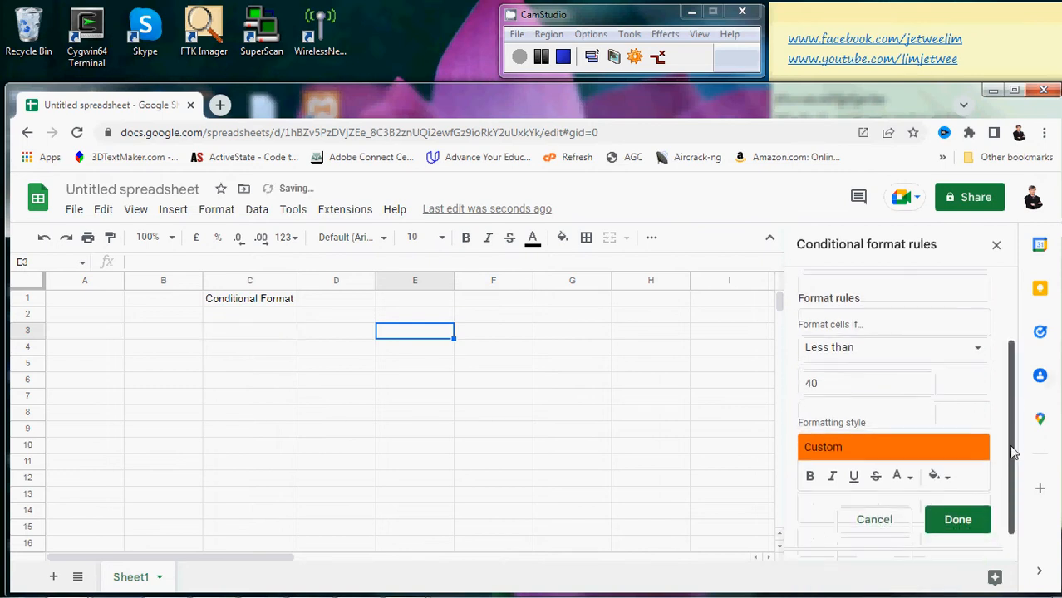
{"action": "left_click", "coordinate": [948, 480]}
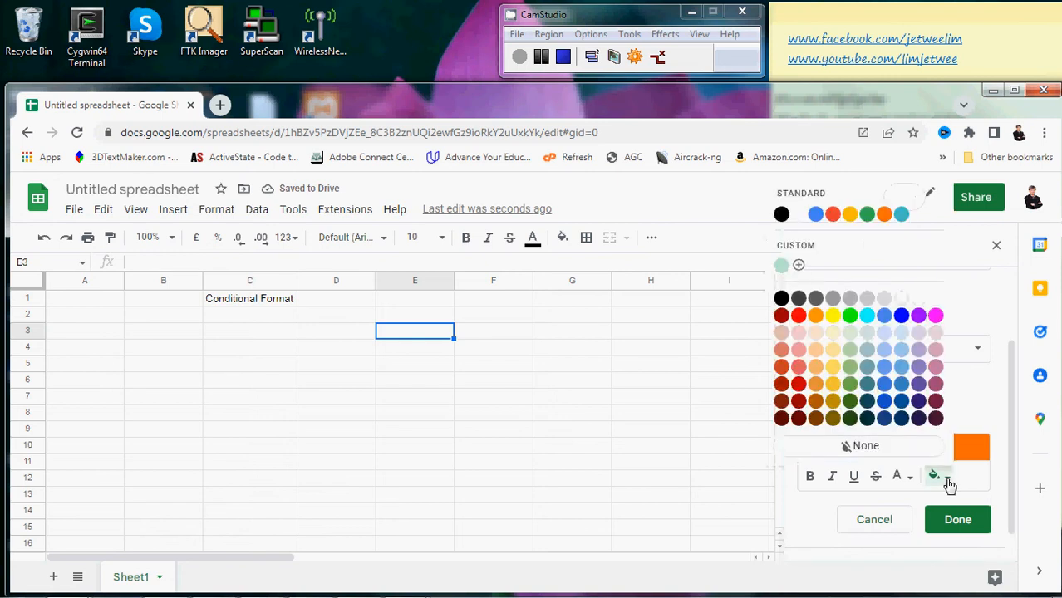
{"action": "left_click", "coordinate": [798, 320]}
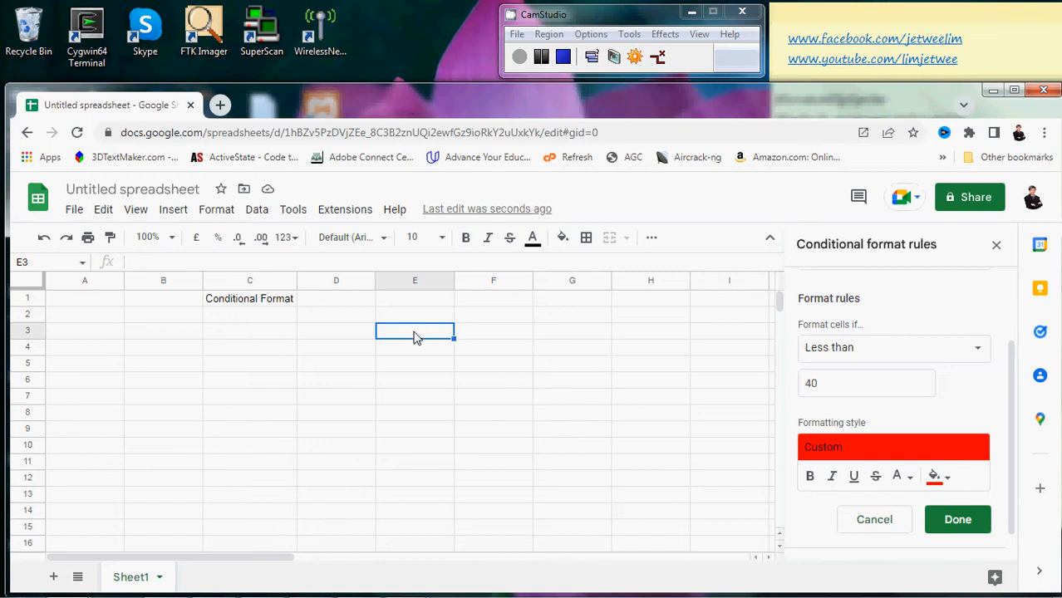
Enter 1 in cell E3 and save the conditional format rule for C3.
{"action": "type", "text": "1"}
{"action": "key", "text": "Tab"}
{"action": "left_click", "coordinate": [416, 337]}
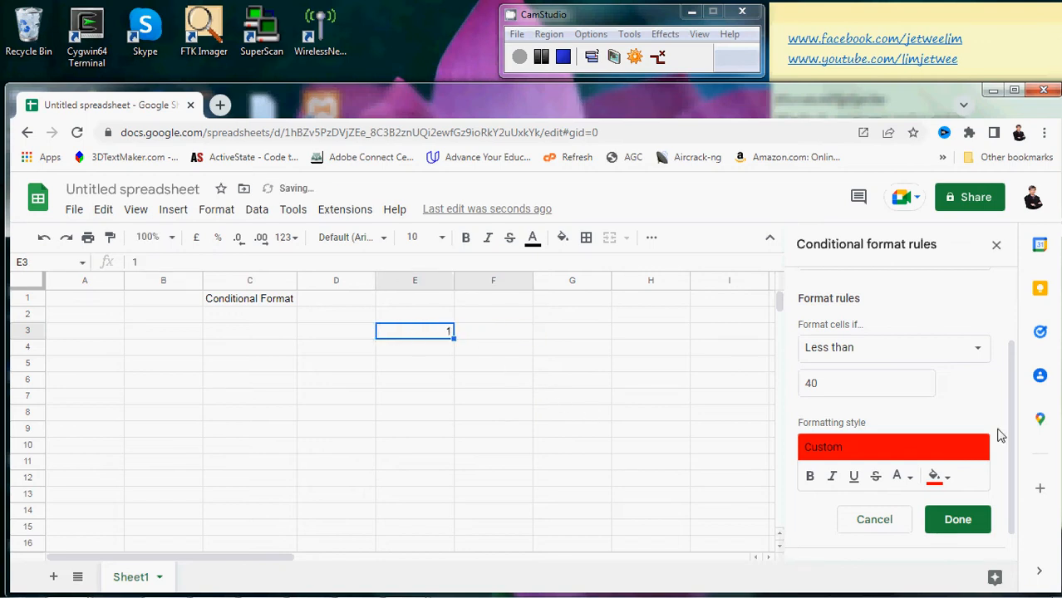
{"action": "left_click", "coordinate": [964, 525]}
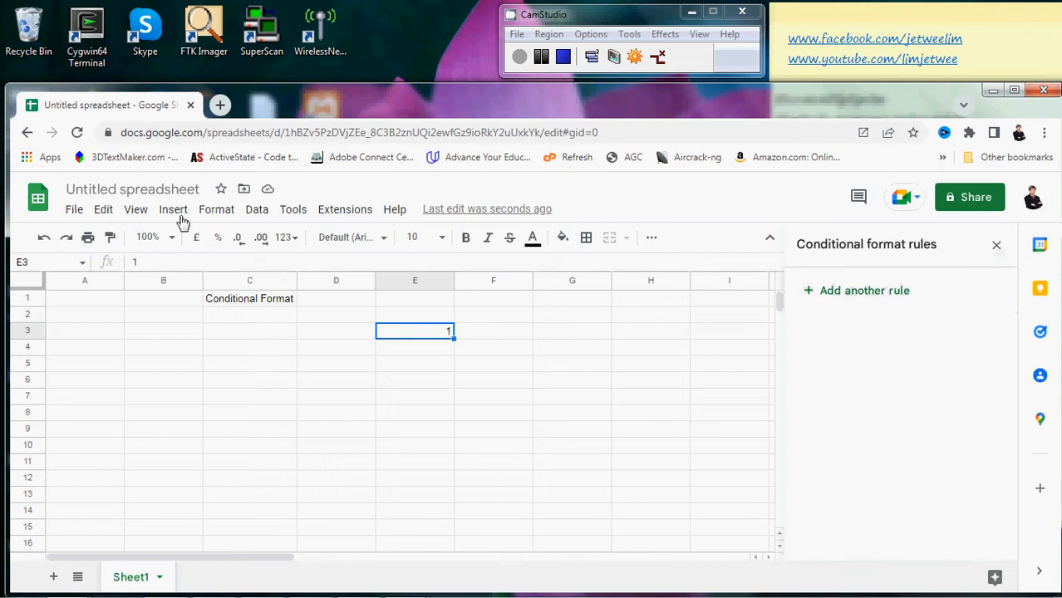
Create a conditional format rule for cell E3 with the condition Less than 40.
{"action": "left_click", "coordinate": [215, 209]}
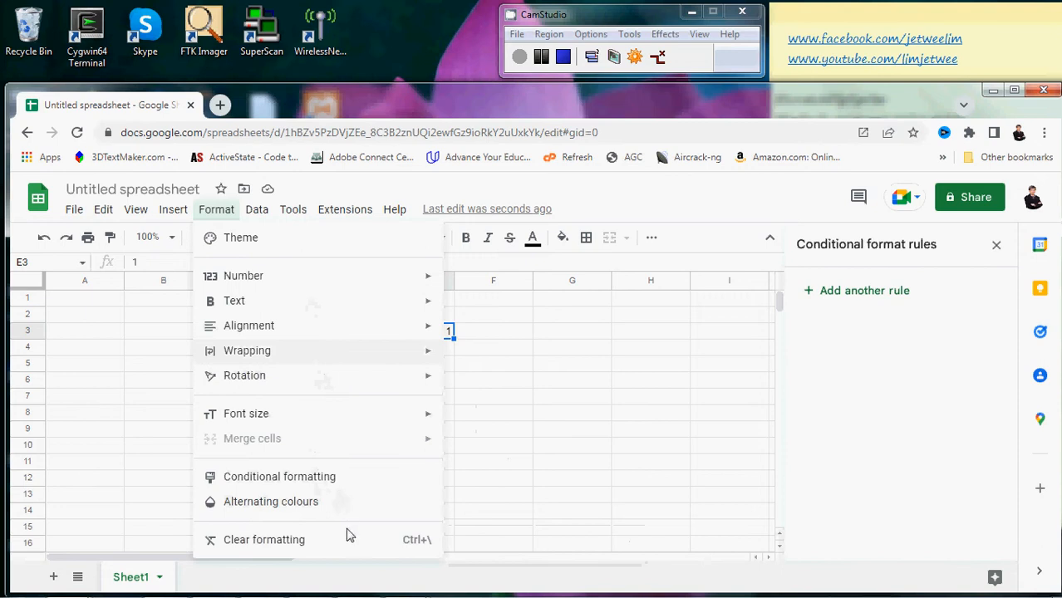
{"action": "left_click", "coordinate": [332, 480]}
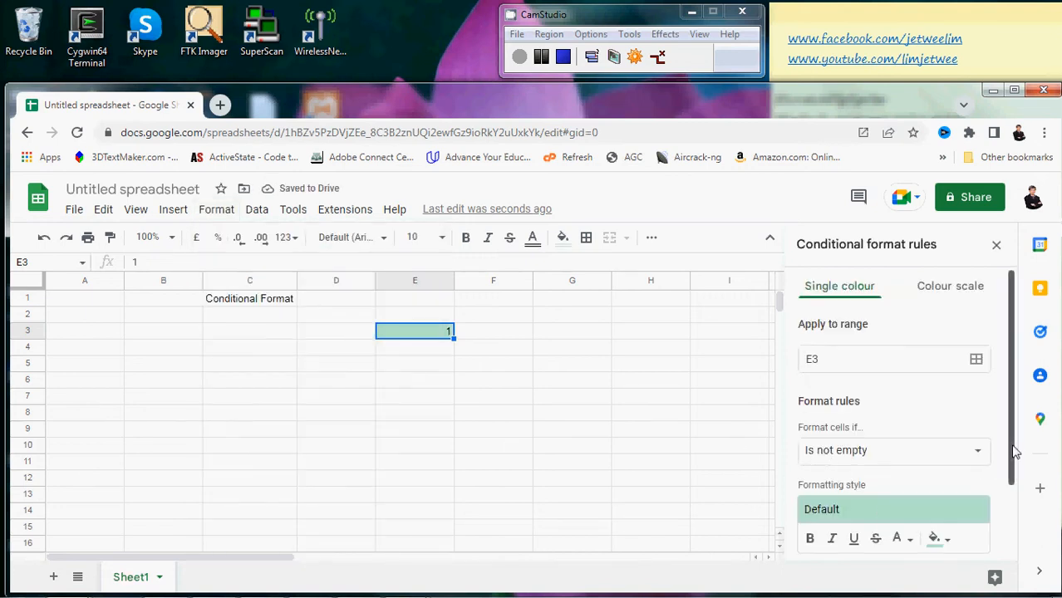
{"action": "left_click_drag", "start_coordinate": [1013, 450], "coordinate": [1020, 507]}
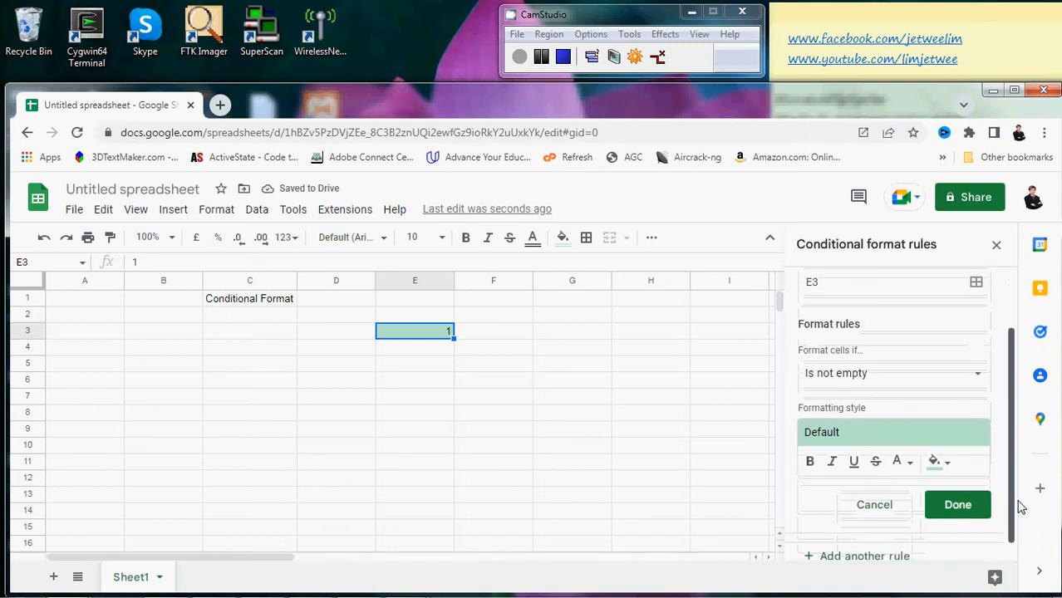
{"action": "left_click", "coordinate": [976, 375]}
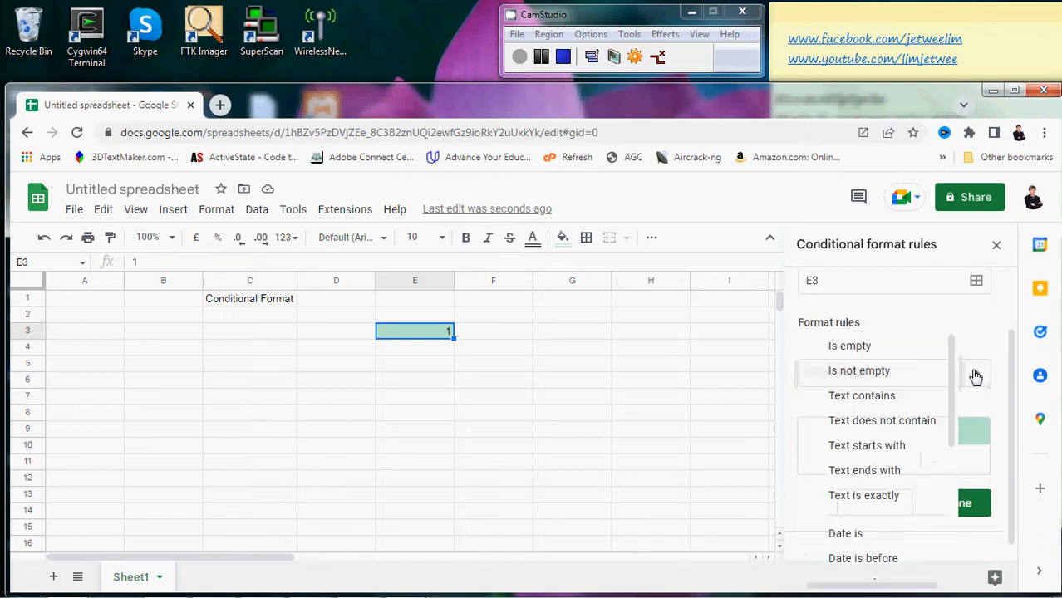
{"action": "left_click_drag", "start_coordinate": [953, 380], "coordinate": [955, 466]}
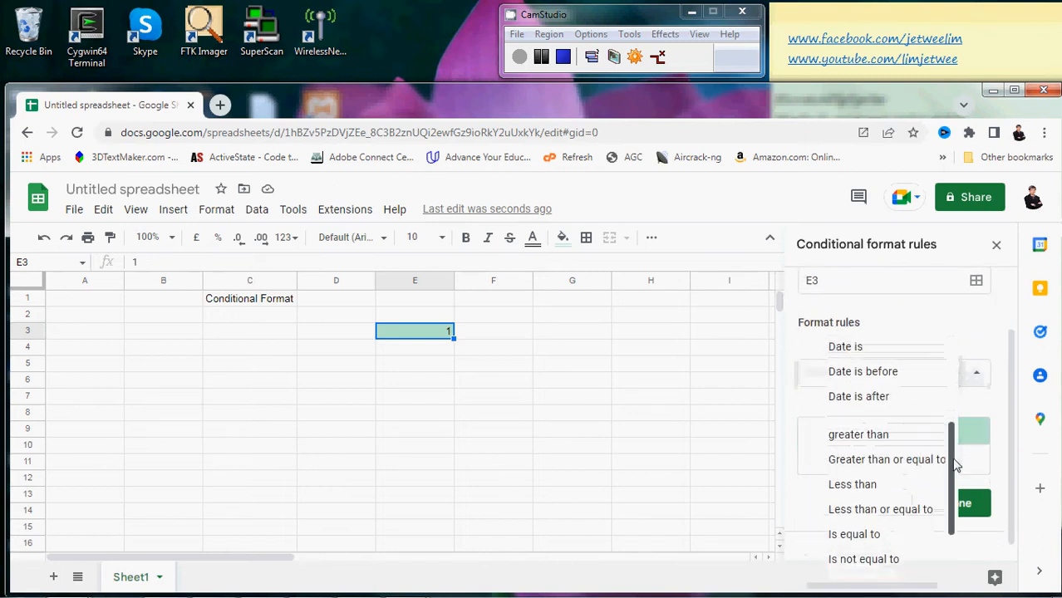
{"action": "left_click", "coordinate": [882, 490]}
{"action": "left_click", "coordinate": [855, 407]}
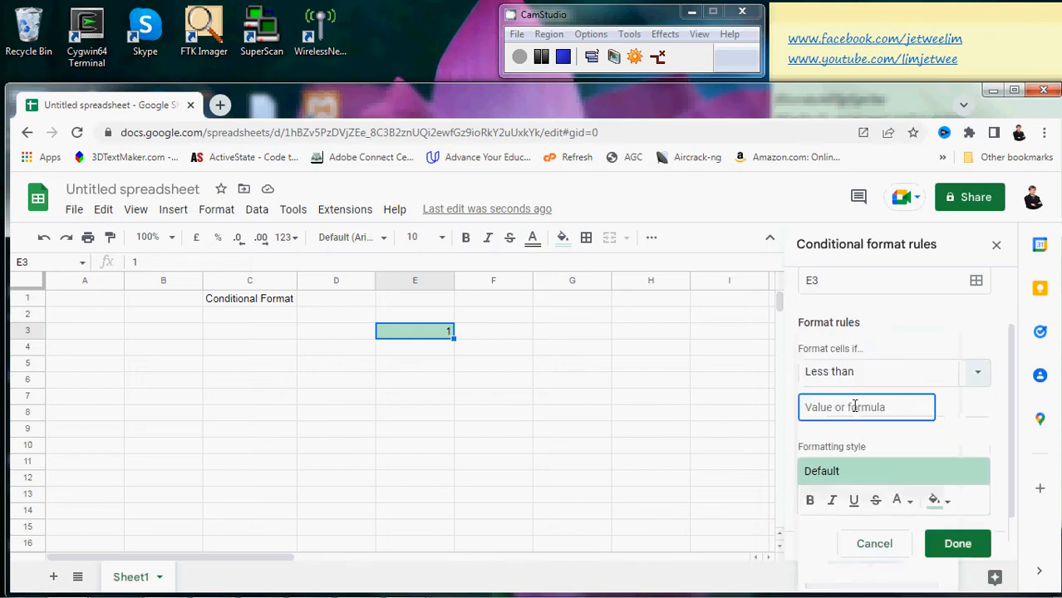
{"action": "type", "text": "40"}
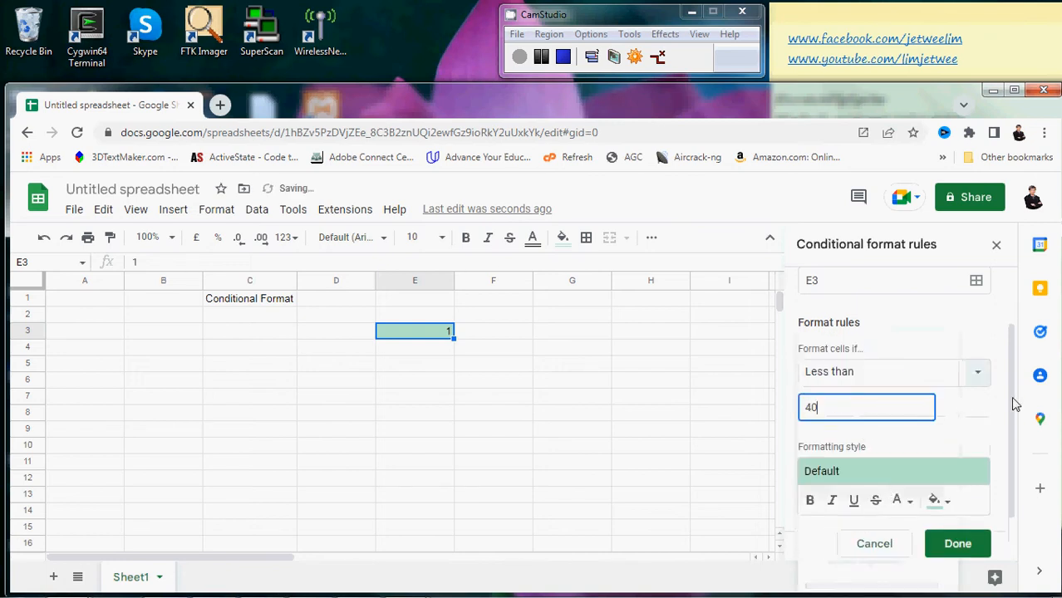
Set the fill colour of E3's less-than-40 rule to red and save the rule.
{"action": "left_click_drag", "start_coordinate": [1014, 416], "coordinate": [1015, 456]}
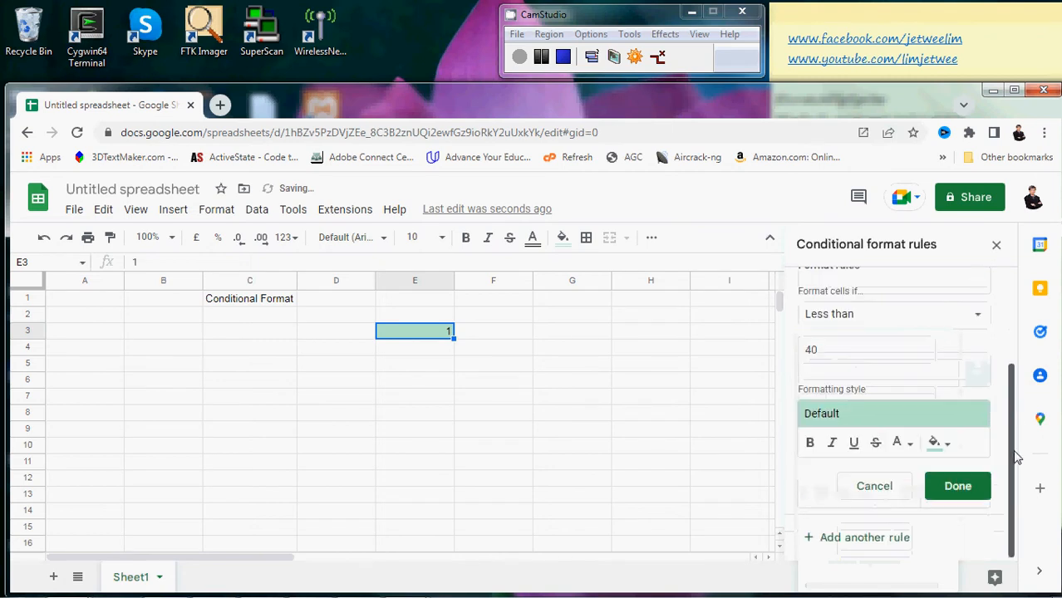
{"action": "left_click", "coordinate": [951, 449]}
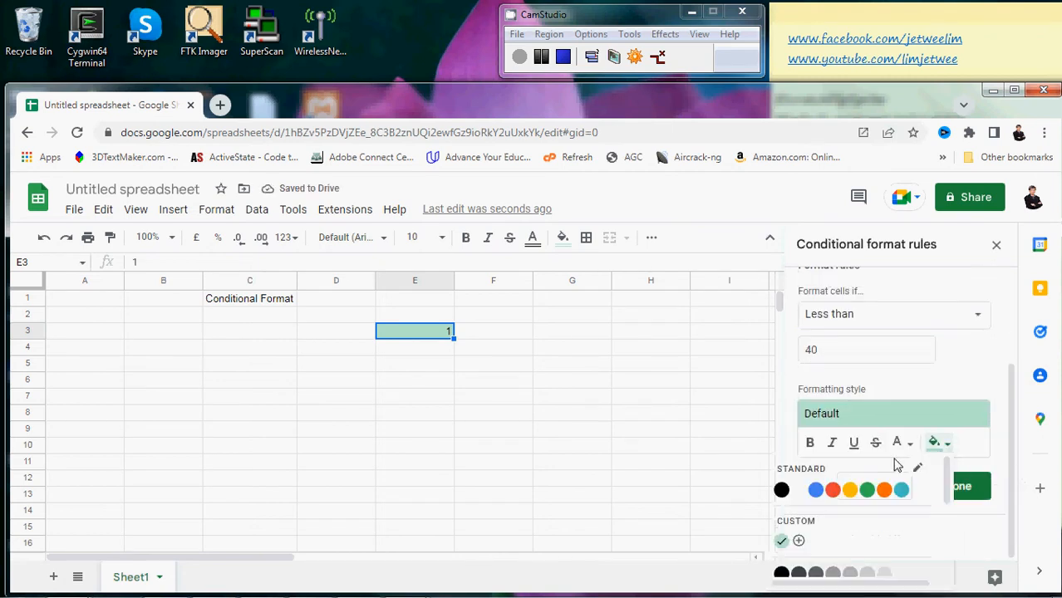
{"action": "left_click", "coordinate": [833, 491]}
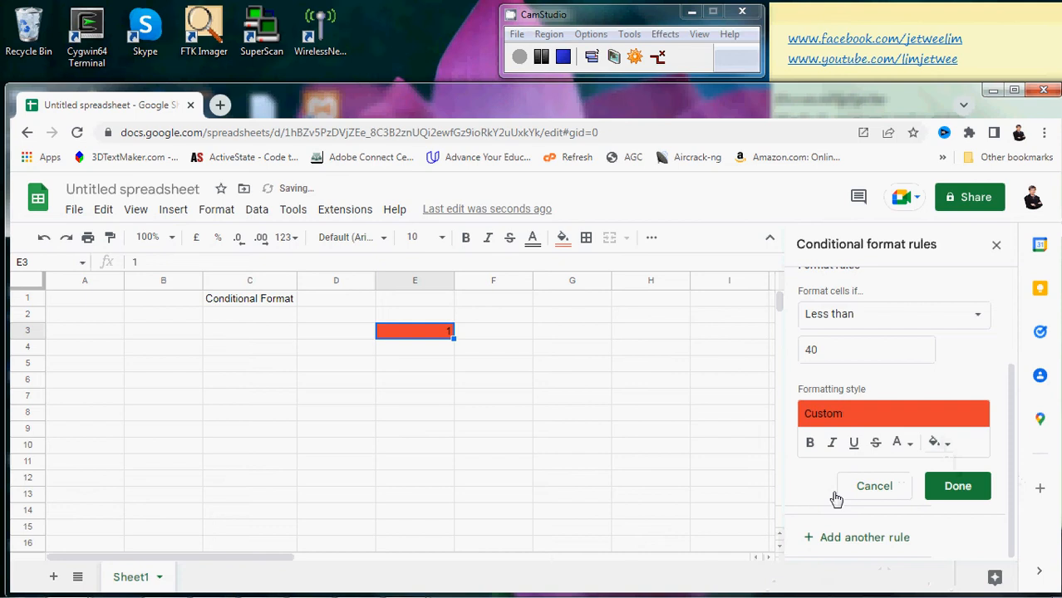
{"action": "left_click", "coordinate": [957, 486]}
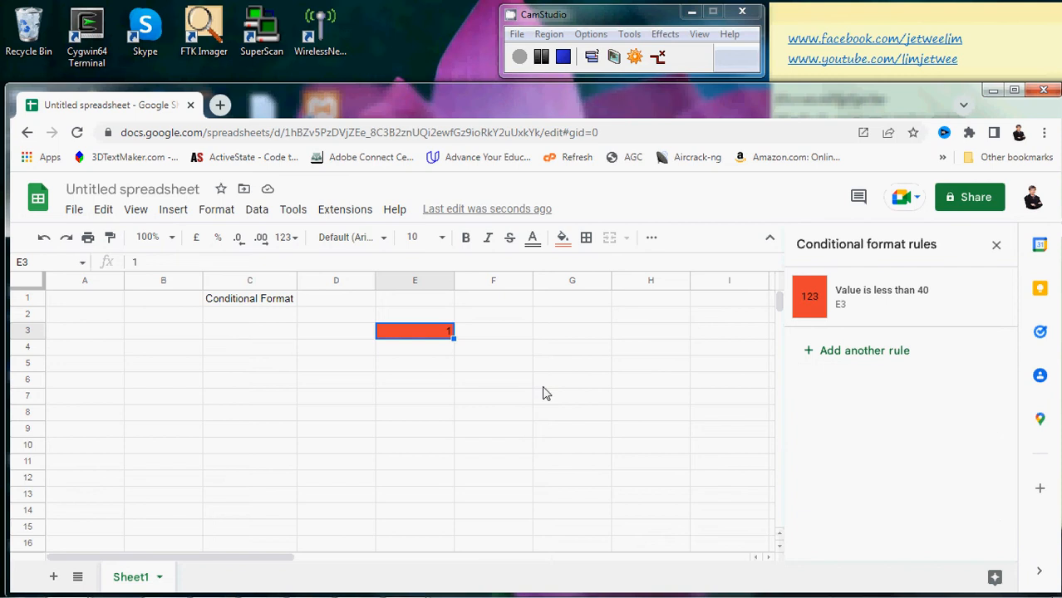
Enter 60 in cell E3 and select the cell again.
{"action": "type", "text": "60"}
{"action": "key", "text": "Return"}
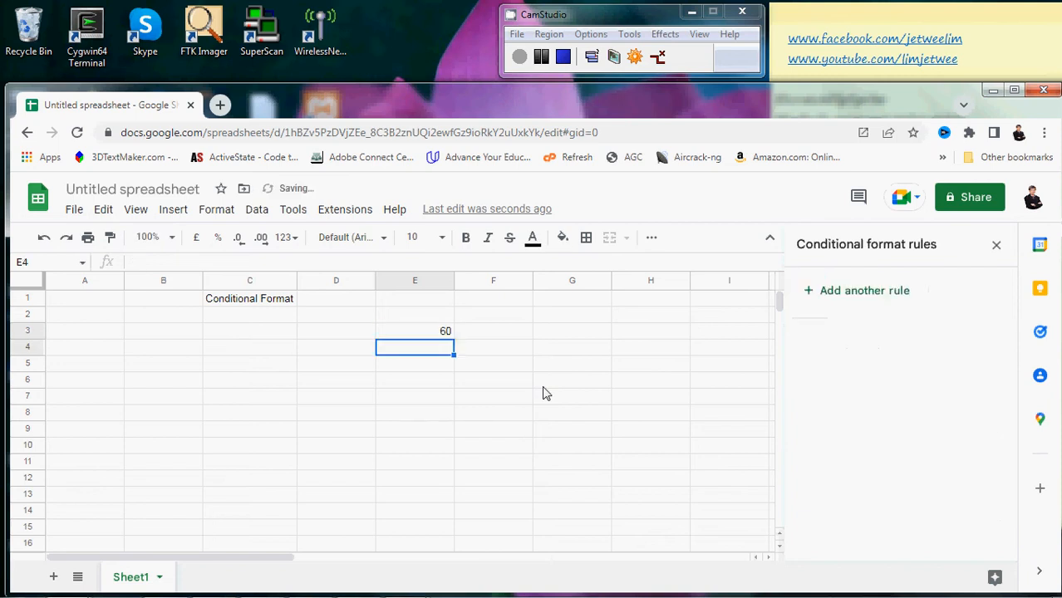
{"action": "key", "text": "Up"}
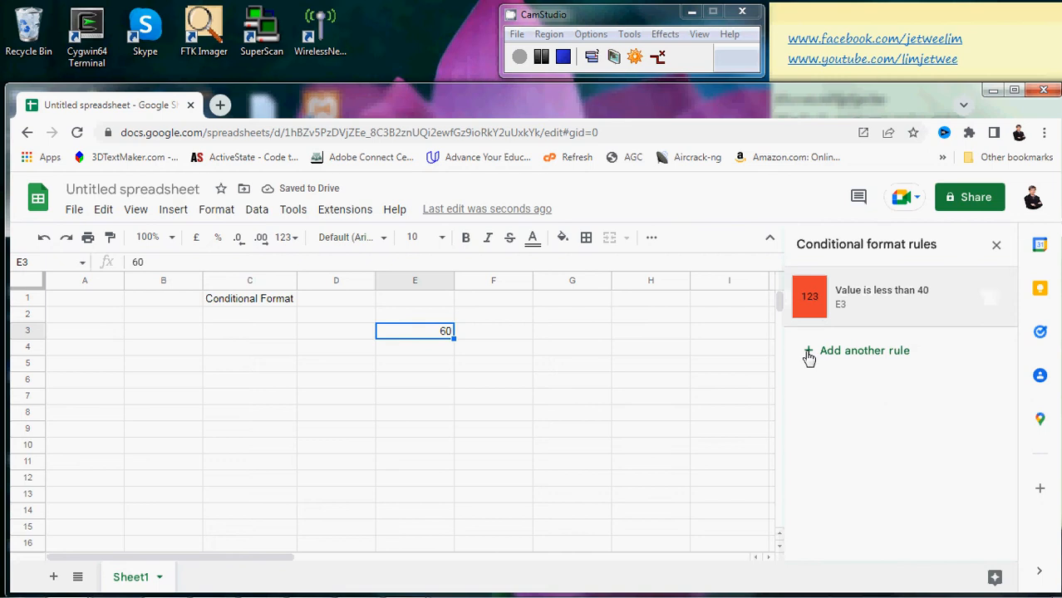
Add another conditional format rule for cell E3 with the condition Is between 40 and 70.
{"action": "left_click", "coordinate": [810, 356]}
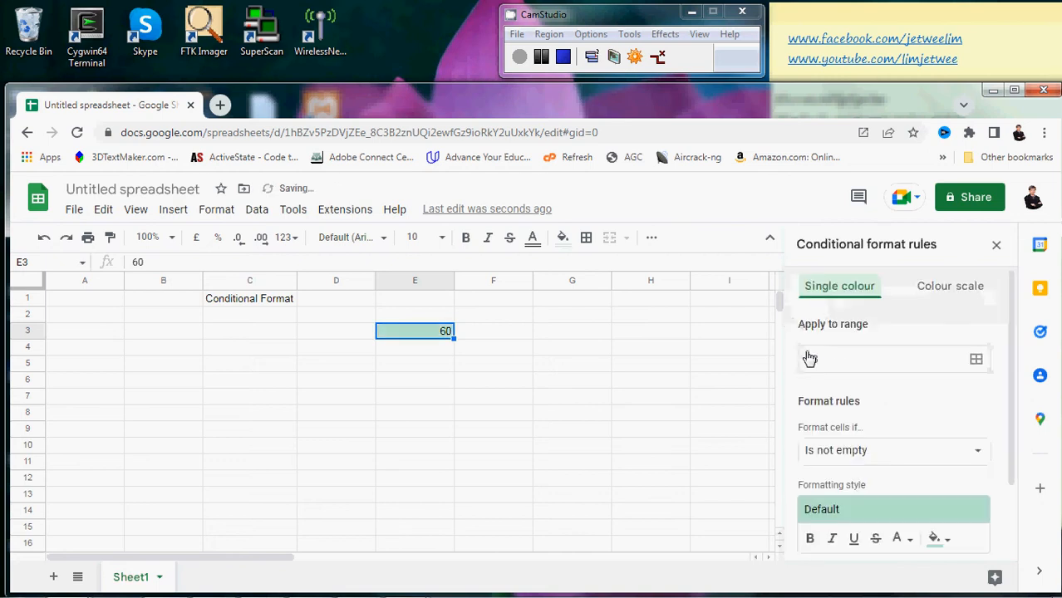
{"action": "left_click", "coordinate": [975, 455]}
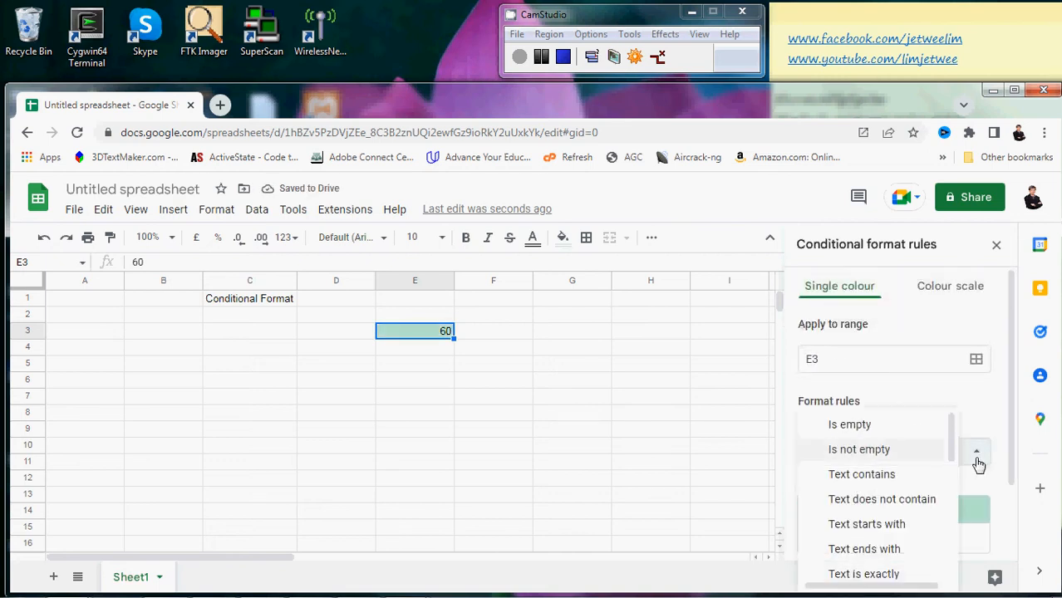
{"action": "left_click_drag", "start_coordinate": [951, 451], "coordinate": [959, 551]}
{"action": "left_click", "coordinate": [904, 534]}
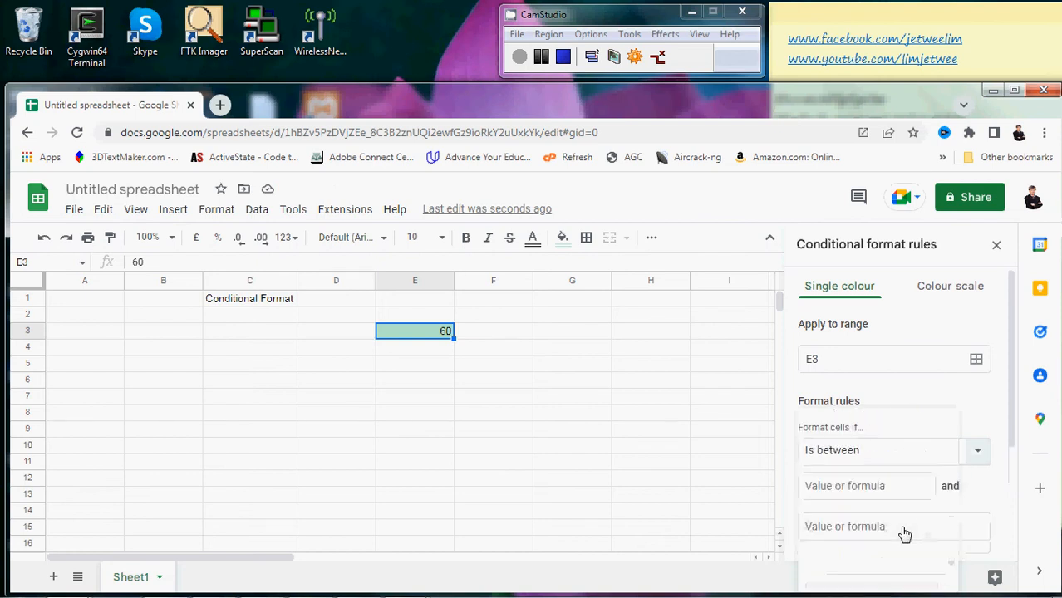
{"action": "left_click_drag", "start_coordinate": [1013, 402], "coordinate": [1013, 441]}
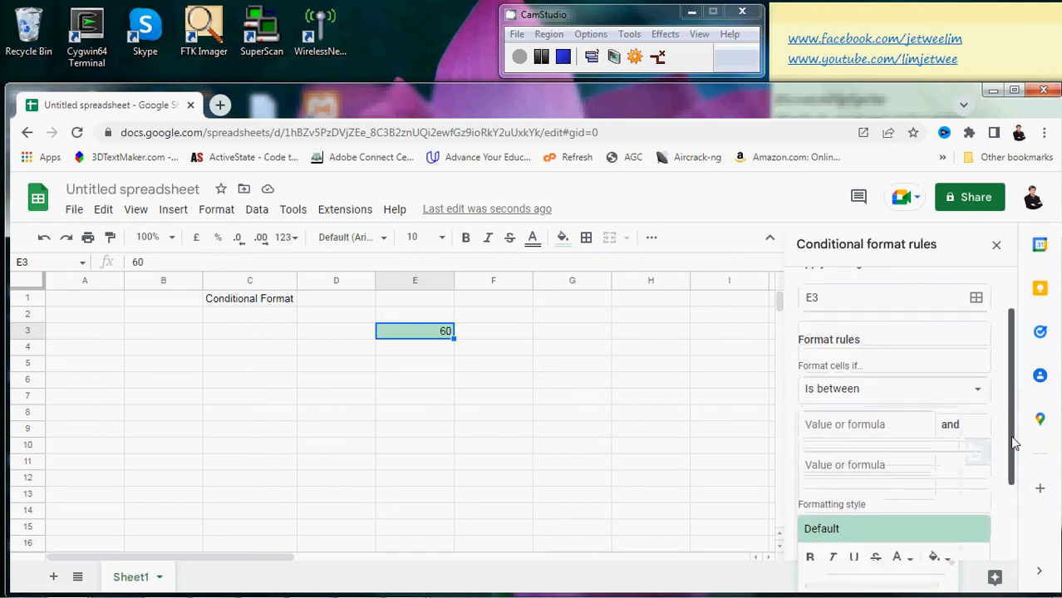
{"action": "left_click", "coordinate": [835, 424]}
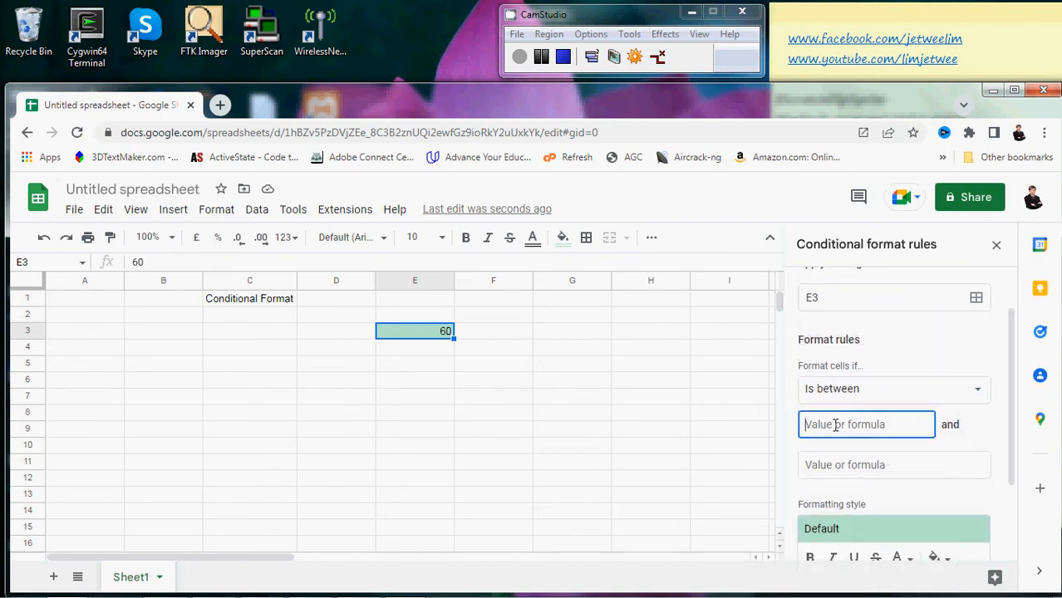
{"action": "type", "text": "40"}
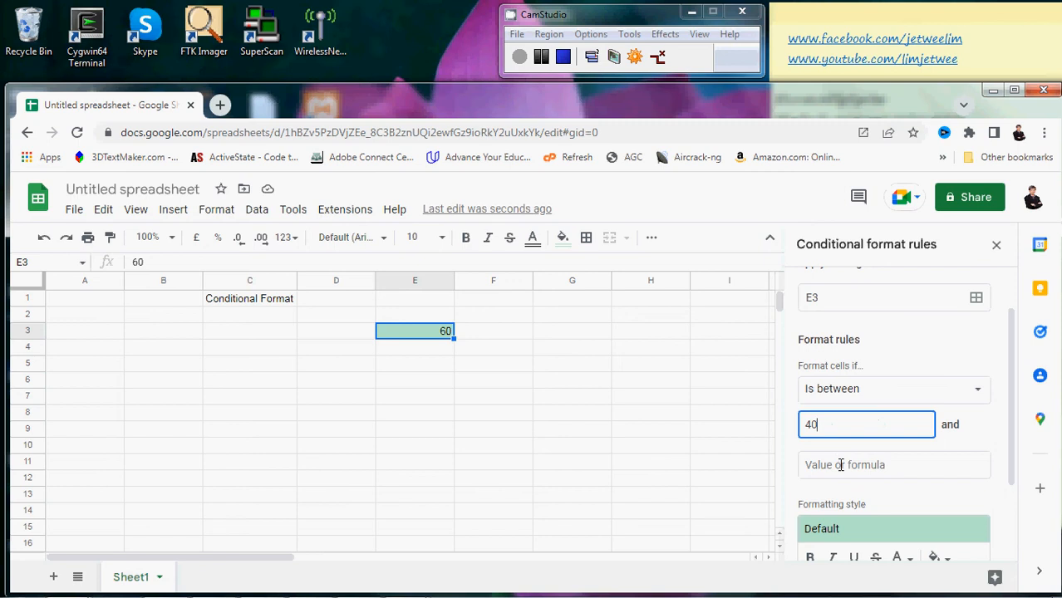
{"action": "left_click", "coordinate": [841, 466]}
{"action": "type", "text": "70"}
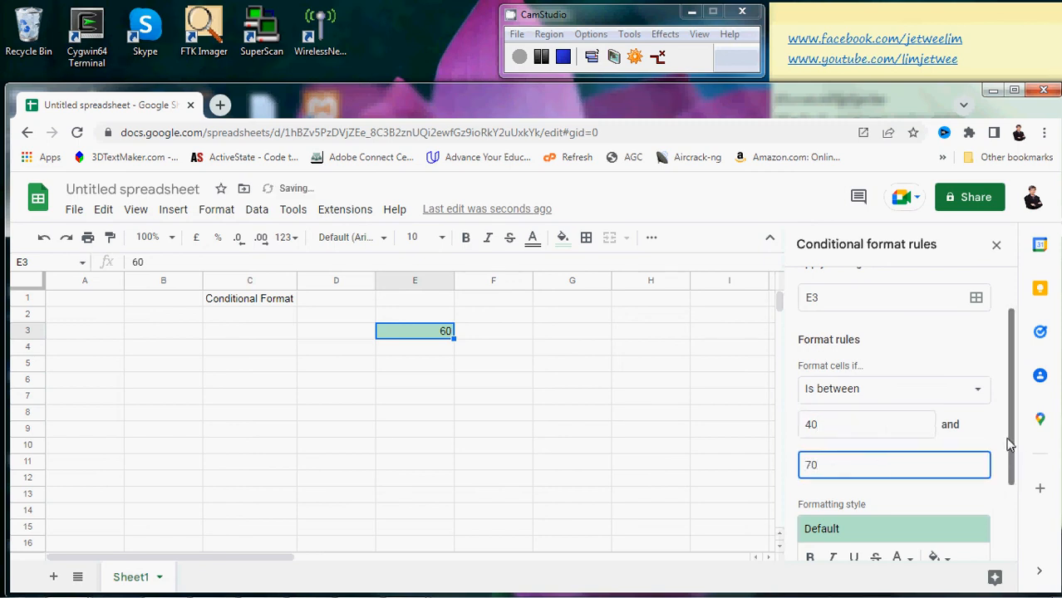
Set the fill colour of the between-40-and-70 rule's formatting style to yellow.
{"action": "left_click_drag", "start_coordinate": [1011, 448], "coordinate": [1022, 494]}
{"action": "left_click", "coordinate": [938, 482]}
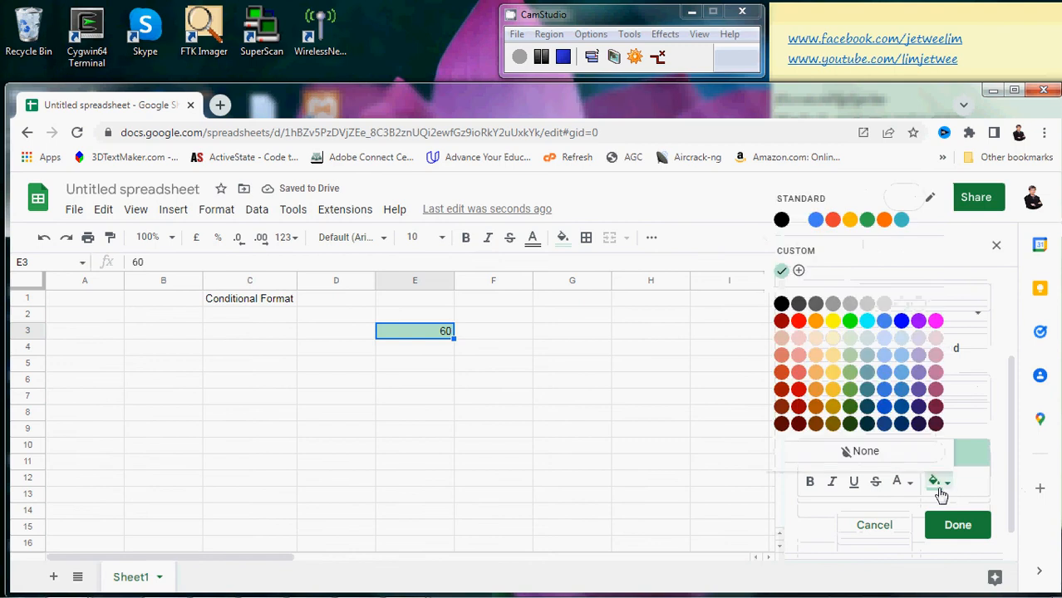
{"action": "left_click", "coordinate": [833, 320]}
{"action": "left_click", "coordinate": [507, 336]}
Test the rules on cell E3 by entering 39 and then 50.
{"action": "left_click", "coordinate": [433, 335]}
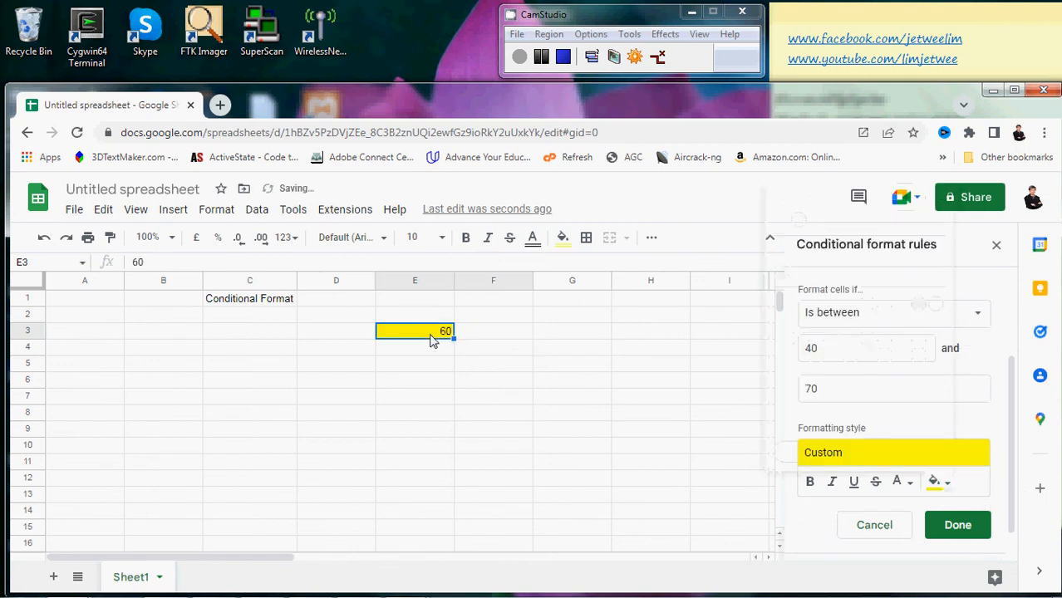
{"action": "type", "text": "39"}
{"action": "key", "text": "Return"}
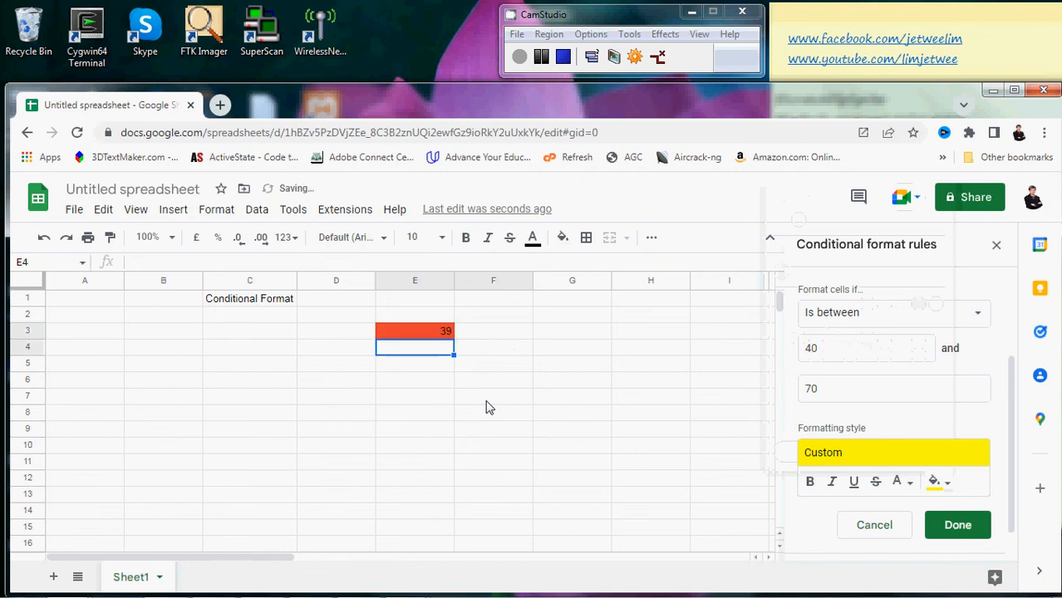
{"action": "key", "text": "Up"}
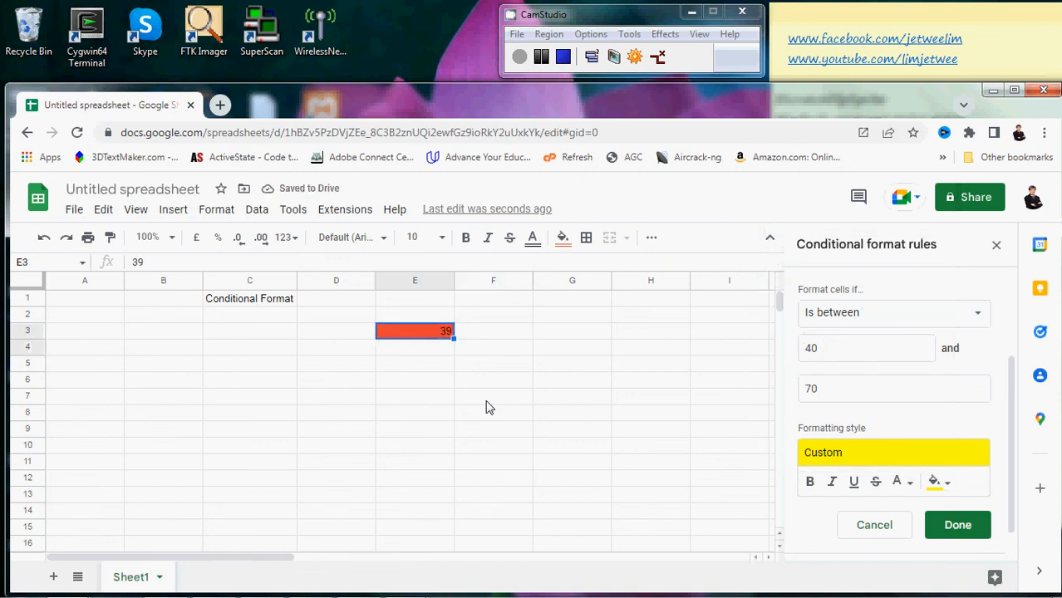
{"action": "type", "text": "50"}
{"action": "key", "text": "Return"}
{"action": "key", "text": "Up"}
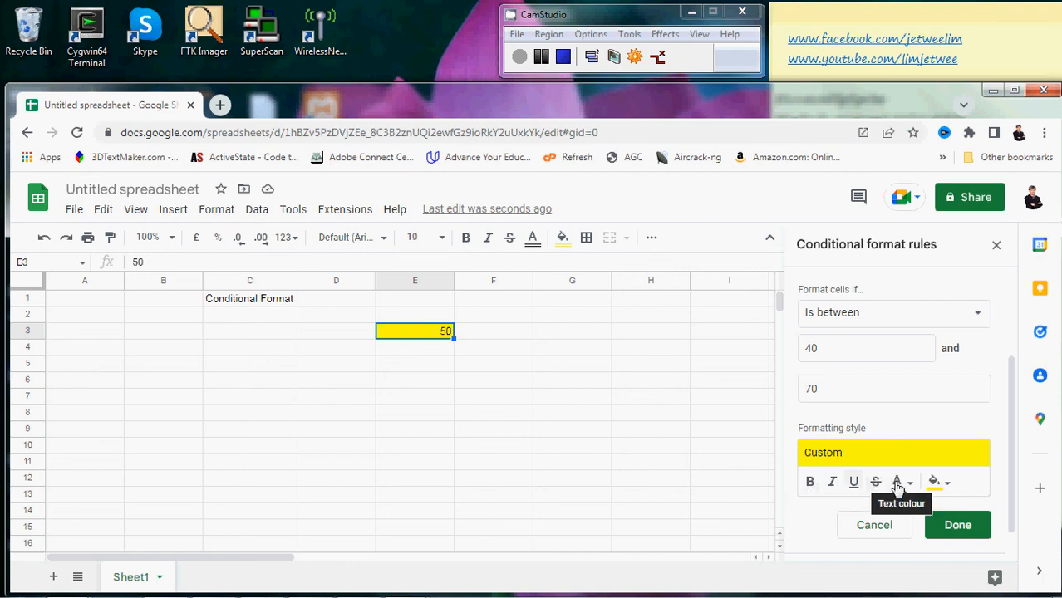
{"action": "left_click_drag", "start_coordinate": [1015, 442], "coordinate": [1017, 358]}
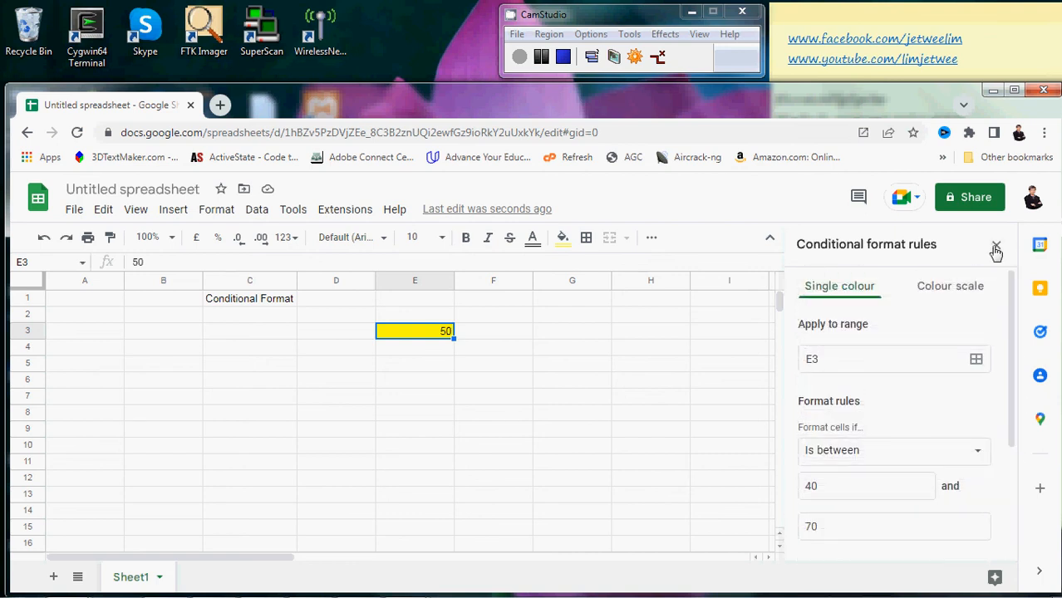